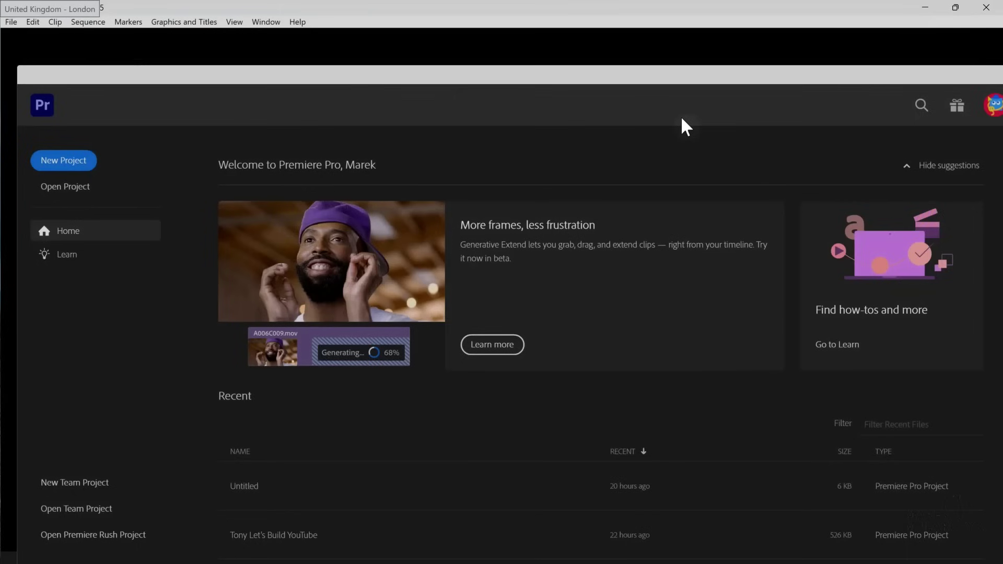
click(626, 81)
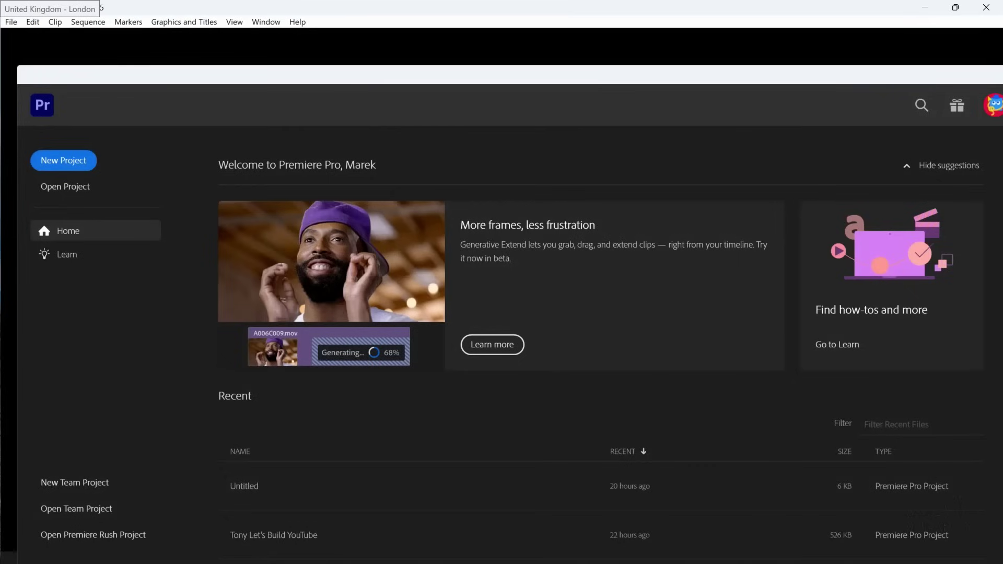
key(super)
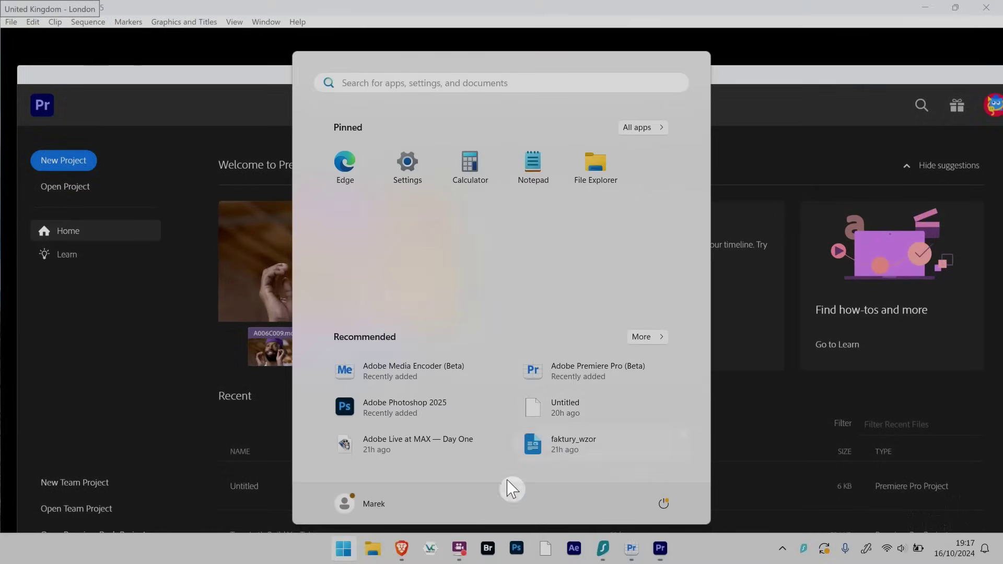
click(696, 544)
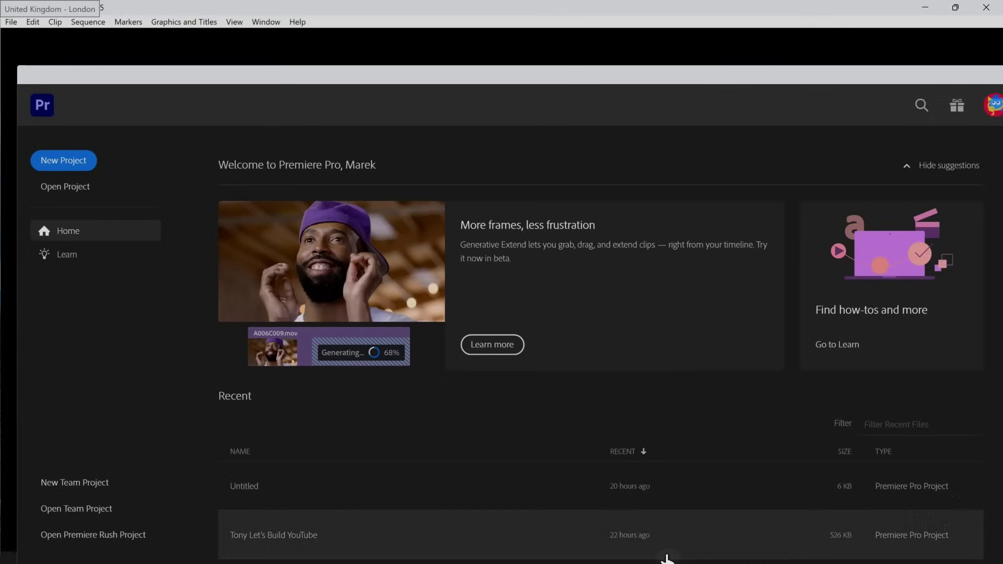
mouse_move(664, 556)
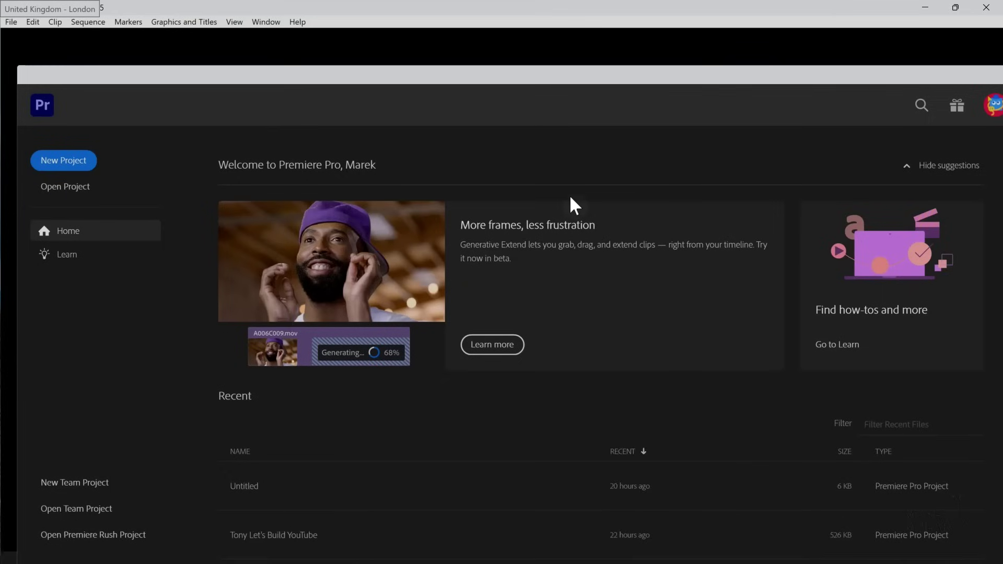
Step: Create a new project named "2025 project" in the Downloads folder with no template
click(63, 162)
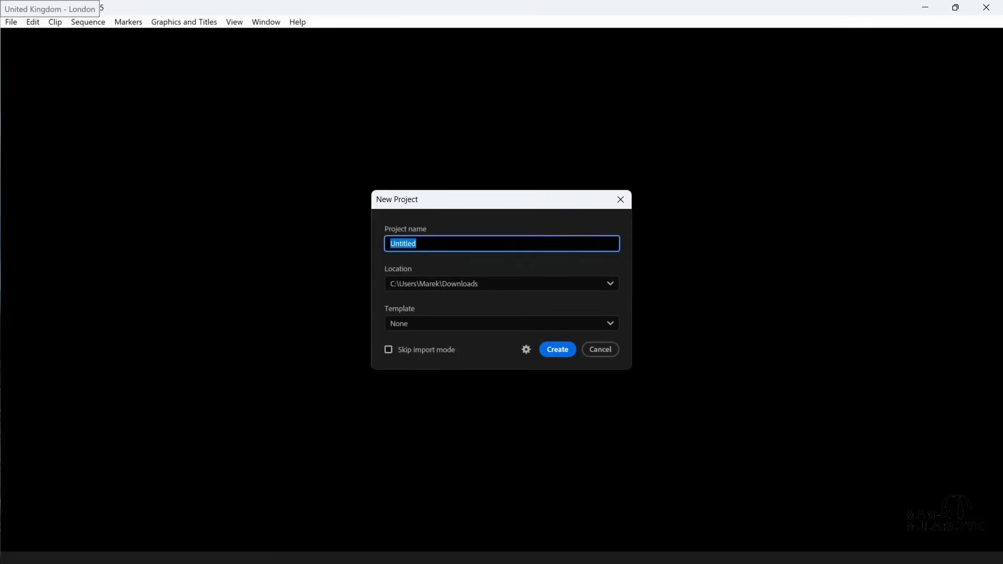
text(2025 project)
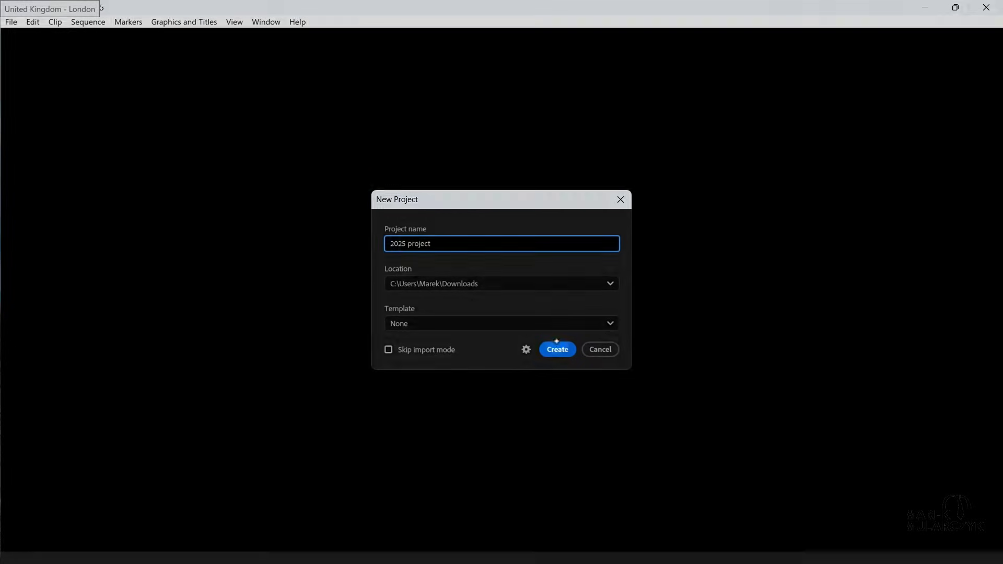
click(558, 349)
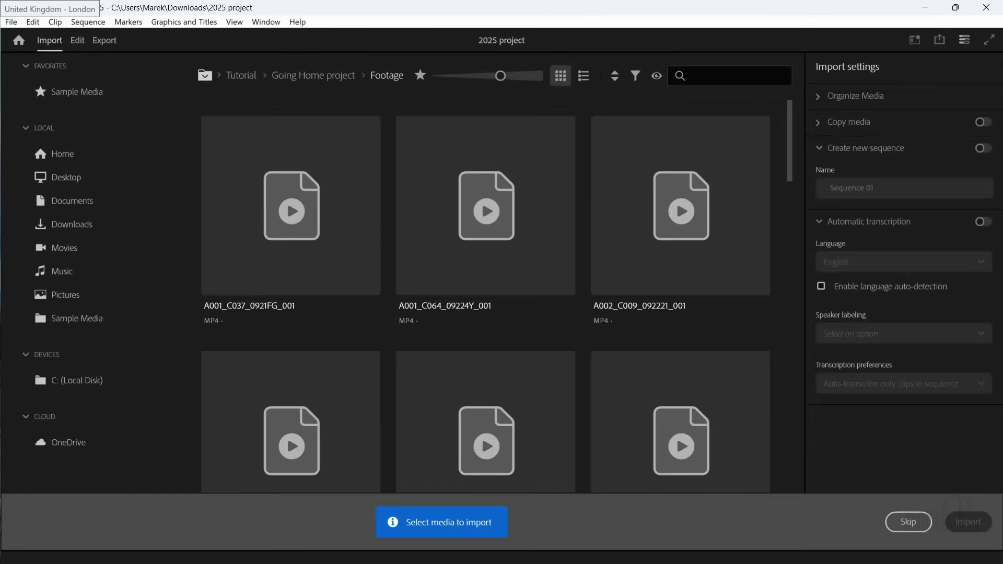
Step: Import the bus, car and masking clips from the Desktop into the project without creating a sequence
click(78, 179)
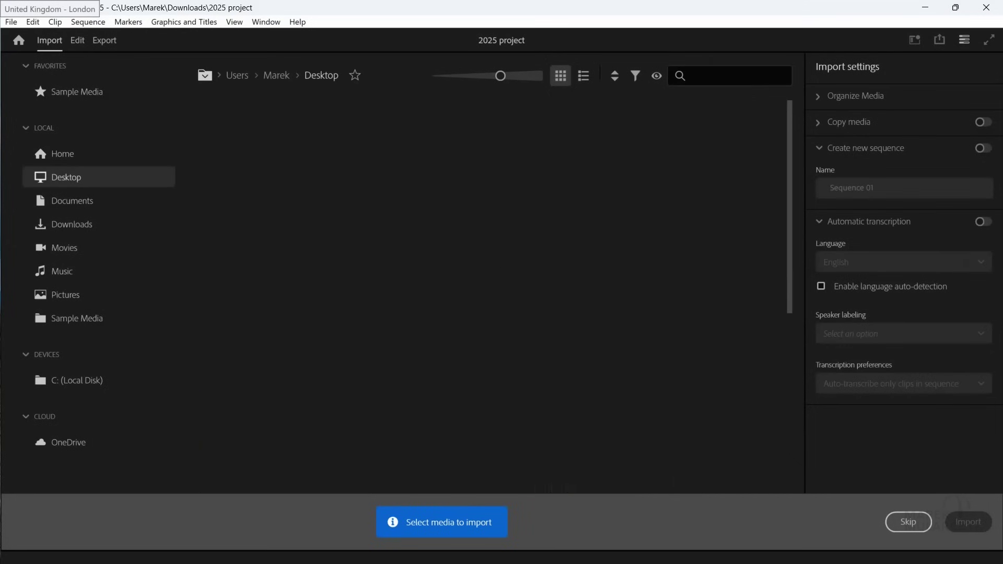
click(512, 218)
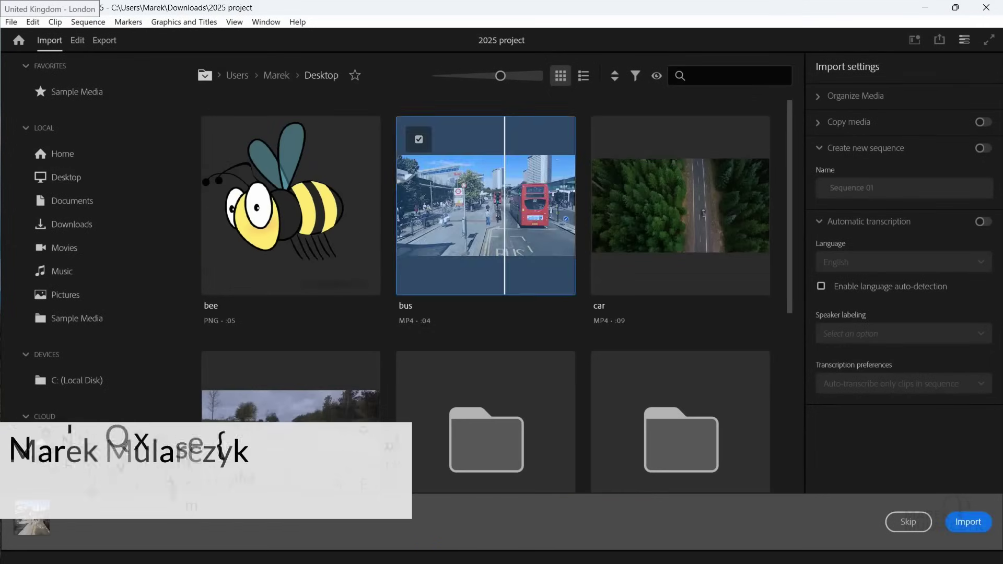
click(658, 220)
scroll(313, 388, down, 1)
click(306, 377)
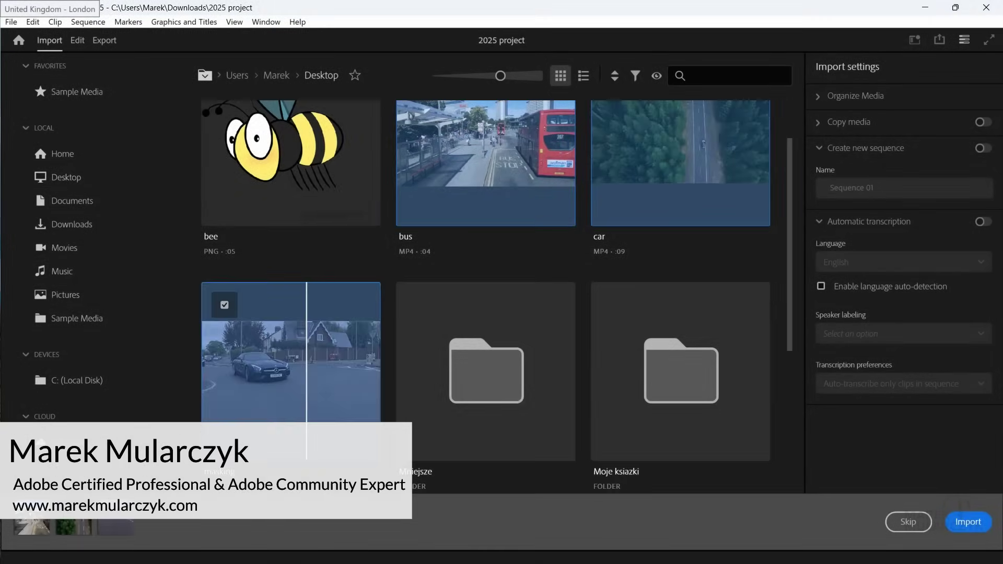
click(967, 522)
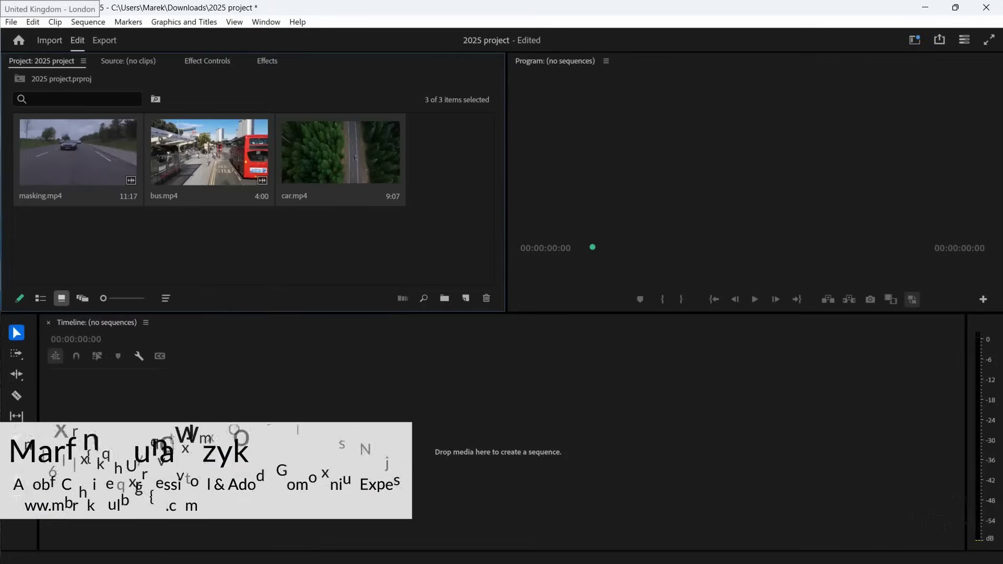
Step: Create a sequence from the car.mp4 clip
click(337, 152)
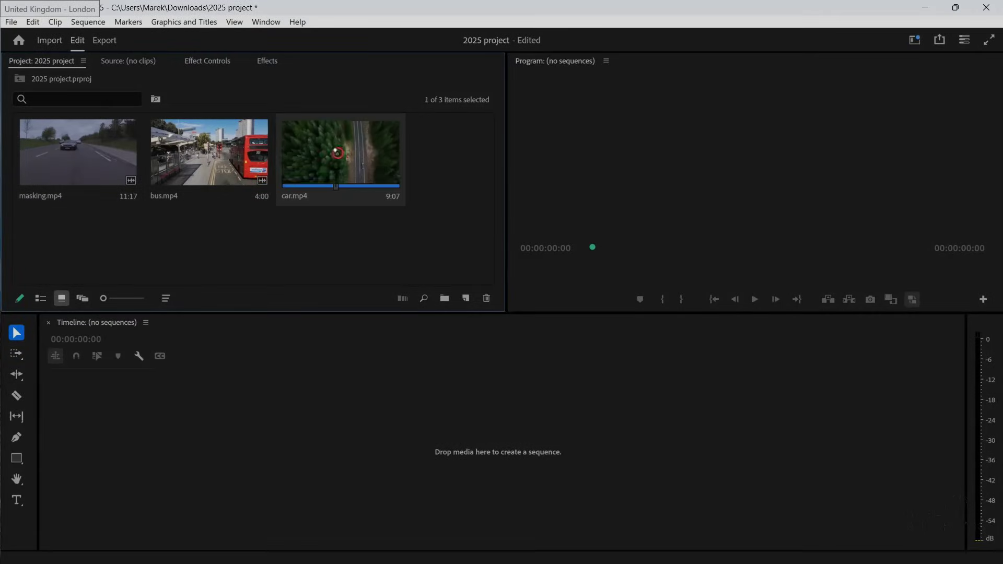
drag(337, 153, 466, 298)
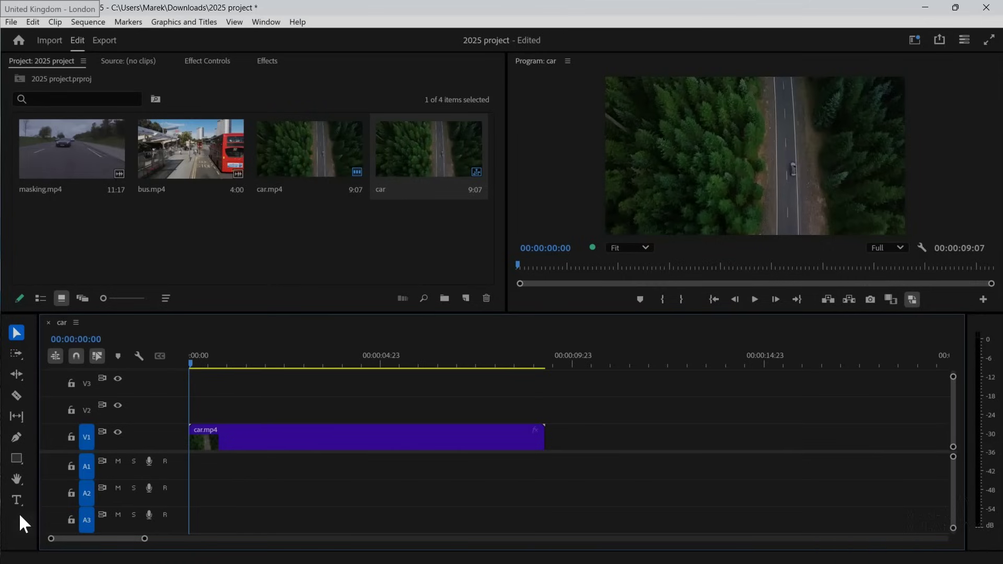
Step: Switch to the home screen of Premiere Pro (Beta)
click(987, 7)
click(529, 325)
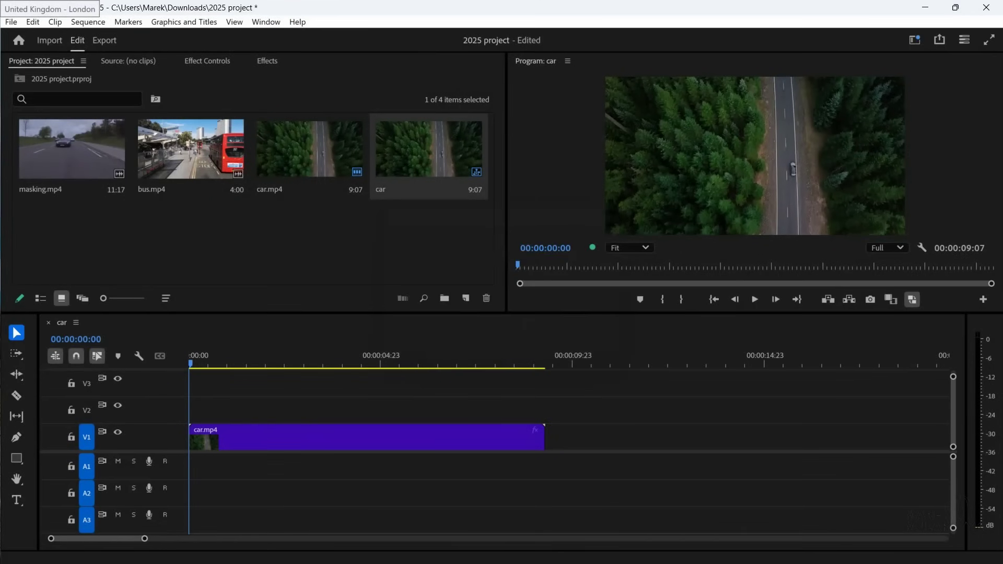
key(alt+Tab)
key(alt+Tab)
key(alt+Tab)
key(alt+Tab)
key(alt+Tab)
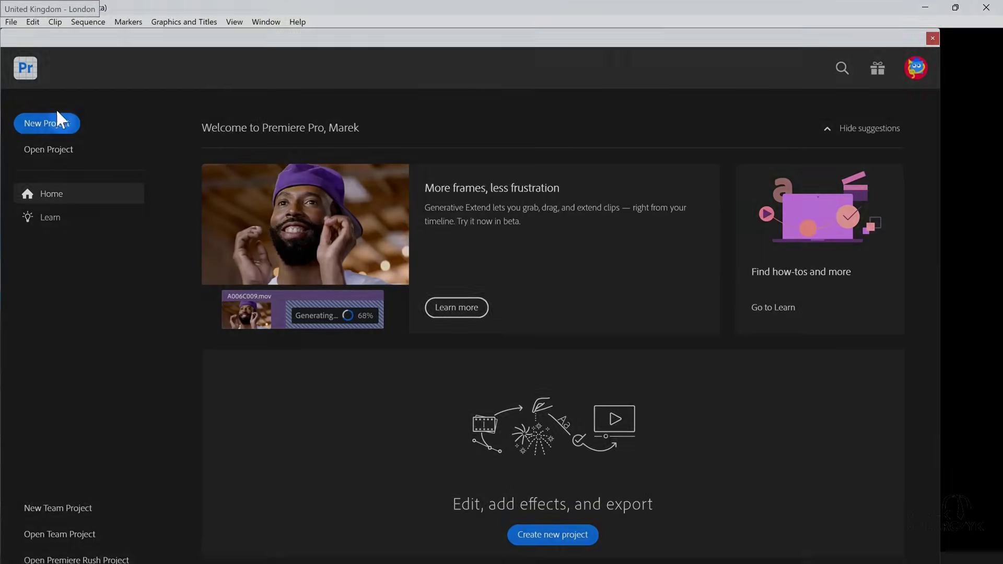
Step: Create a new project named "test" and store it in the Downloads folder
click(53, 126)
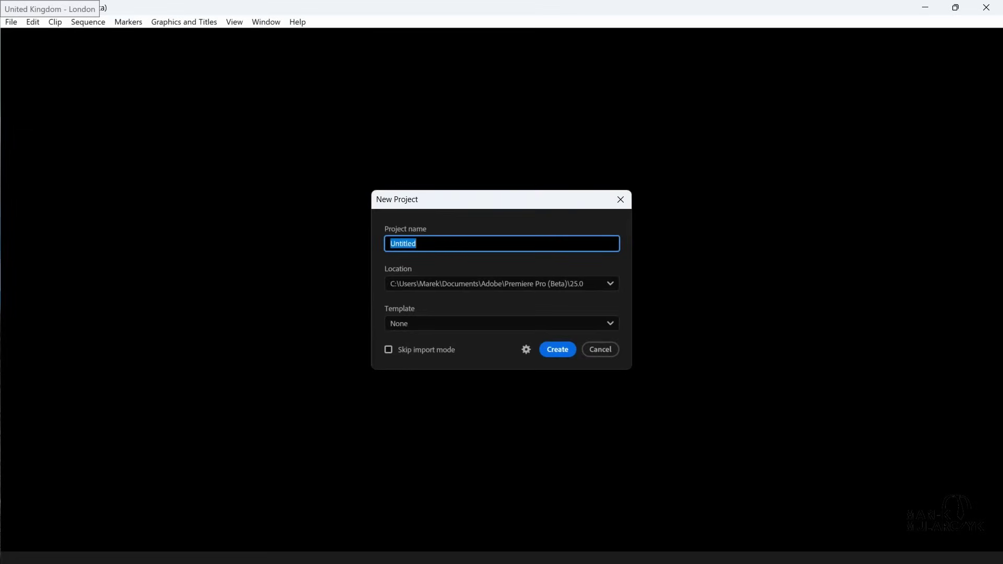
text(test)
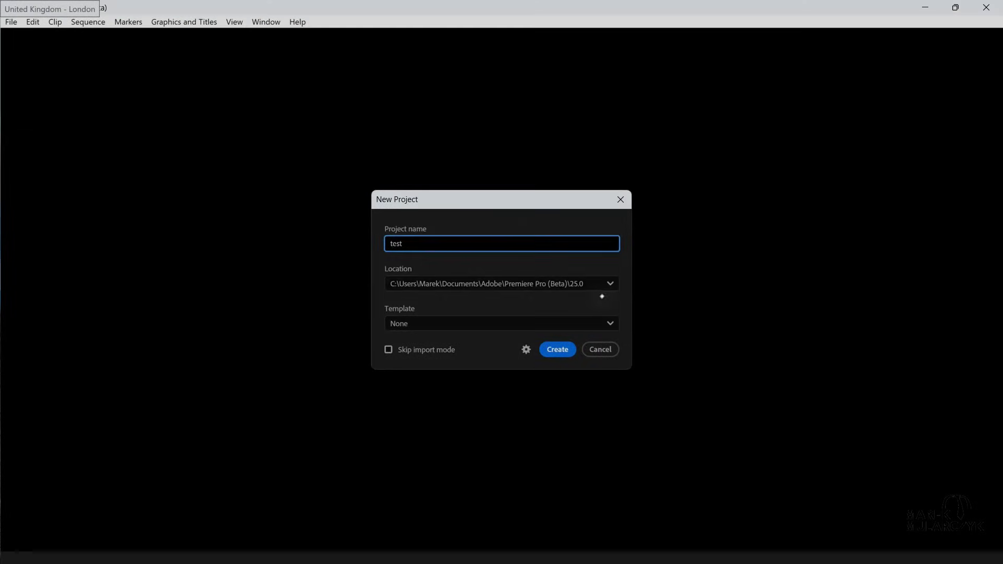
click(602, 284)
click(481, 327)
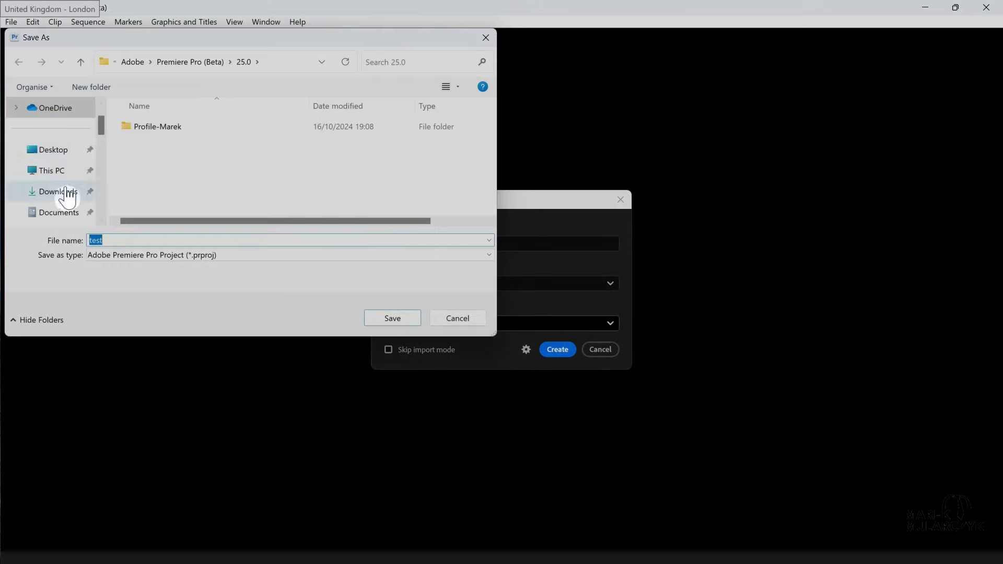
click(57, 192)
click(394, 316)
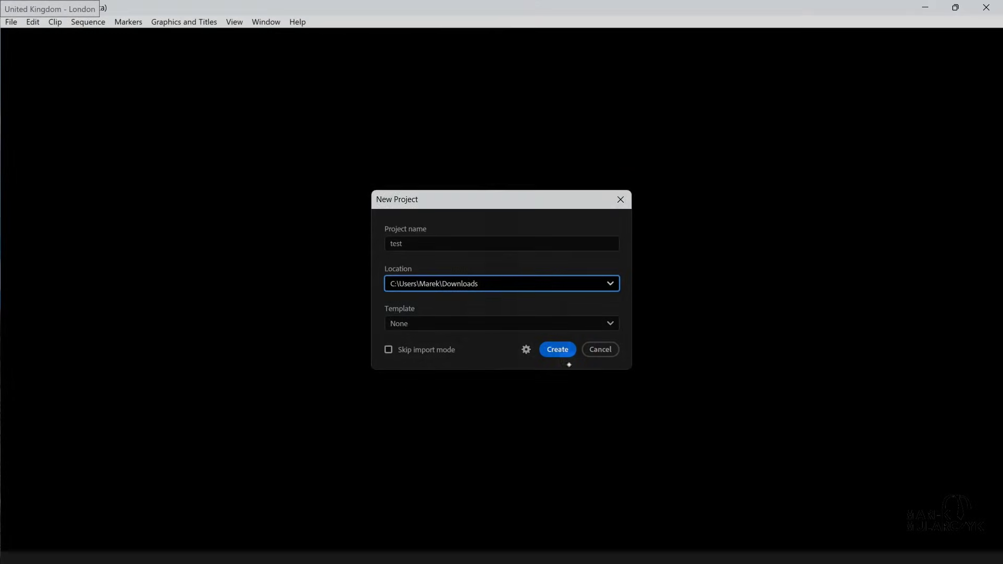
click(554, 349)
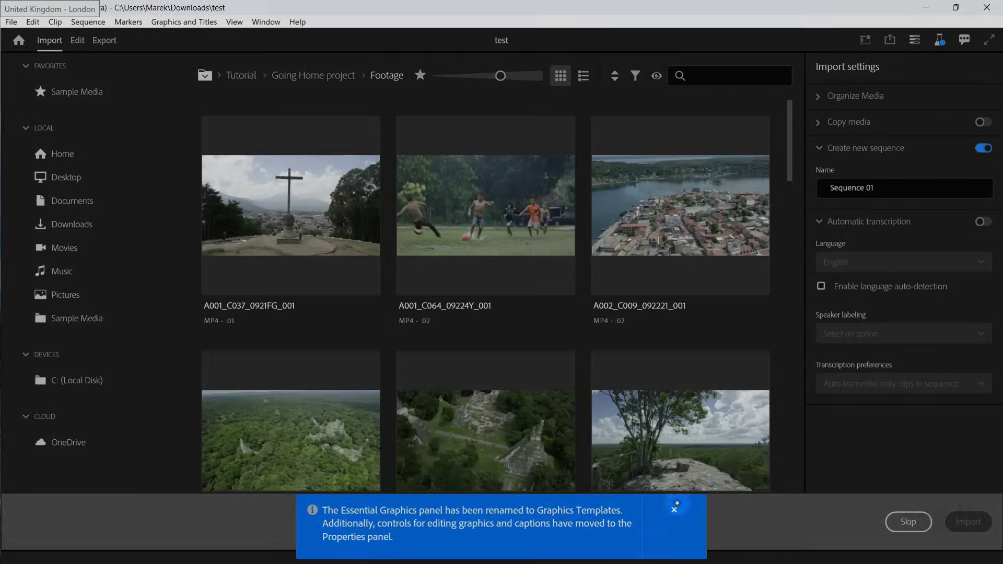
Step: Dismiss the notification and import the bus, car and masking clips from the Desktop into a new sequence named Sequence 01
click(674, 509)
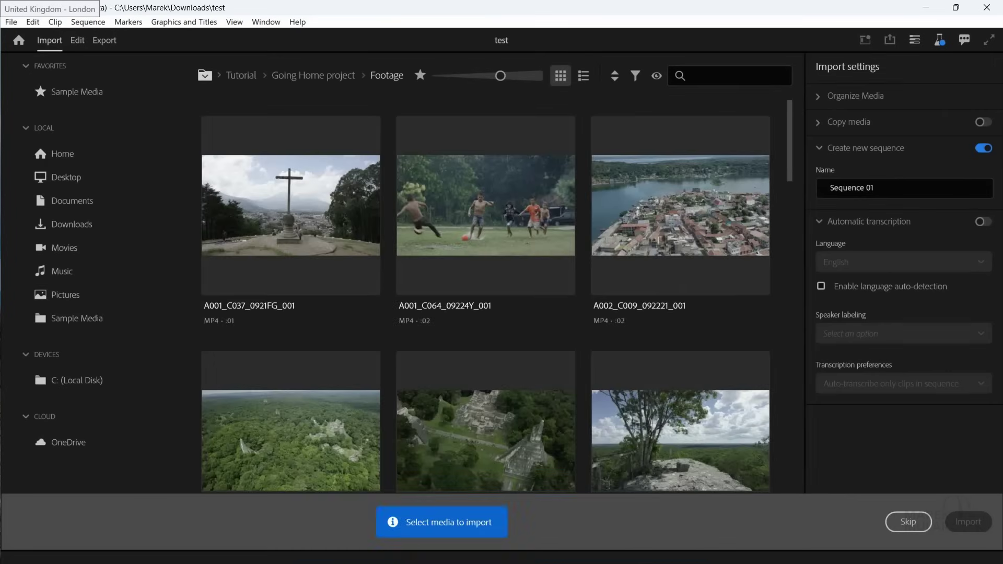
click(58, 177)
click(509, 209)
click(662, 205)
scroll(269, 366, down, 2)
click(269, 371)
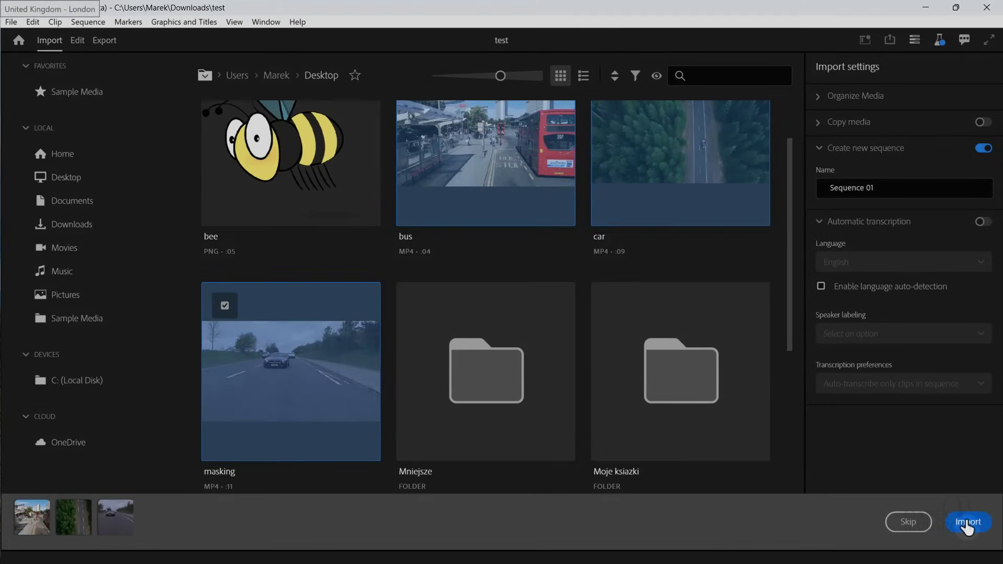
click(968, 522)
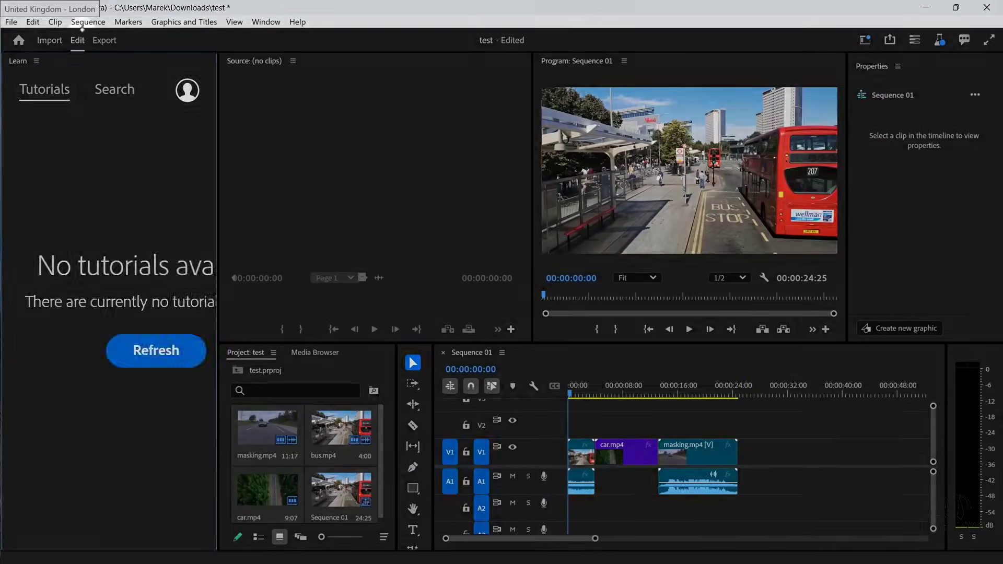
Step: Change the workspace to Editing
click(266, 21)
mouse_move(274, 37)
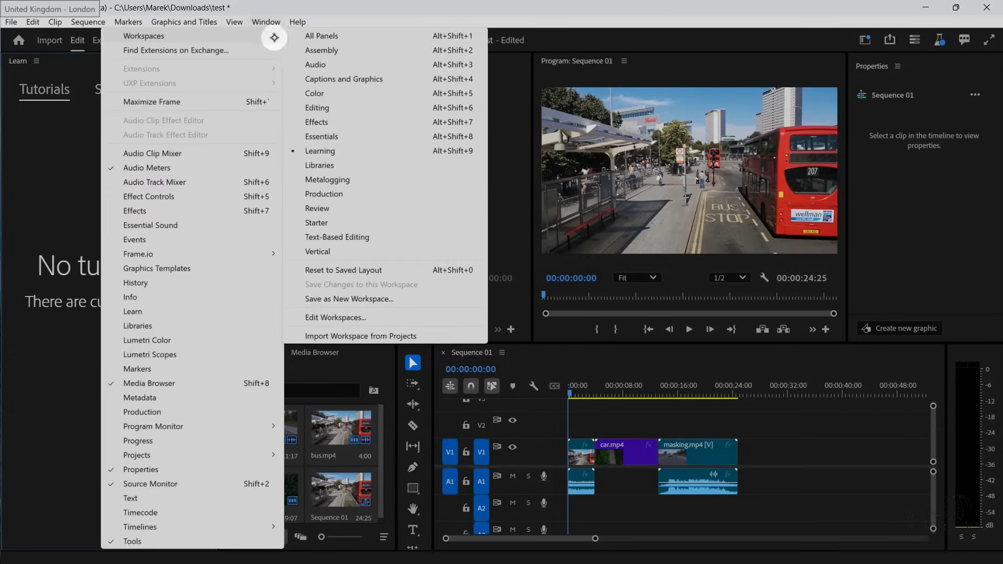
click(327, 107)
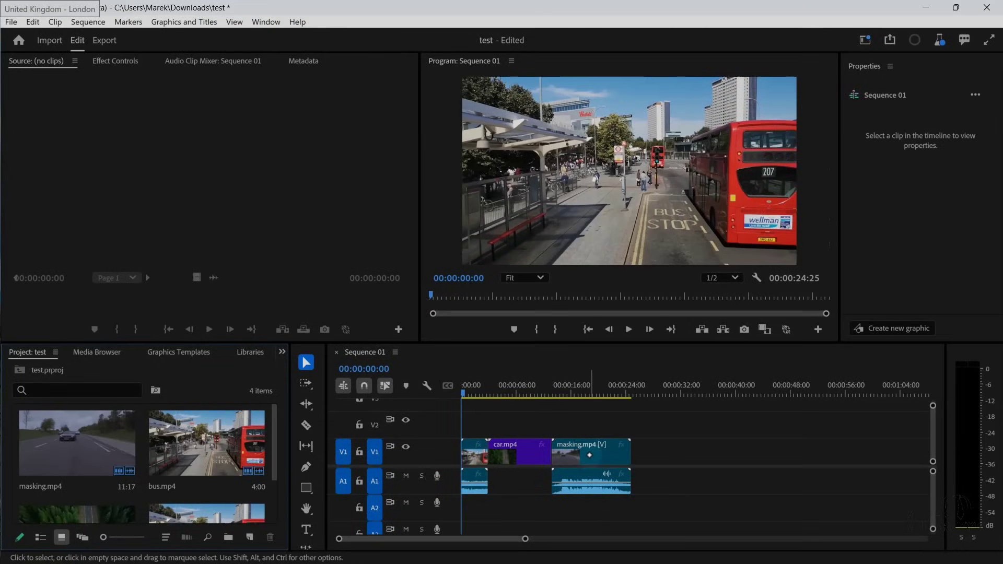
Step: Reorder the clips on V1 with gaps between them: car.mp4 at the start, masking.mp4 at about 21 s, bus.mp4 at about 41 s
drag(589, 455, 692, 455)
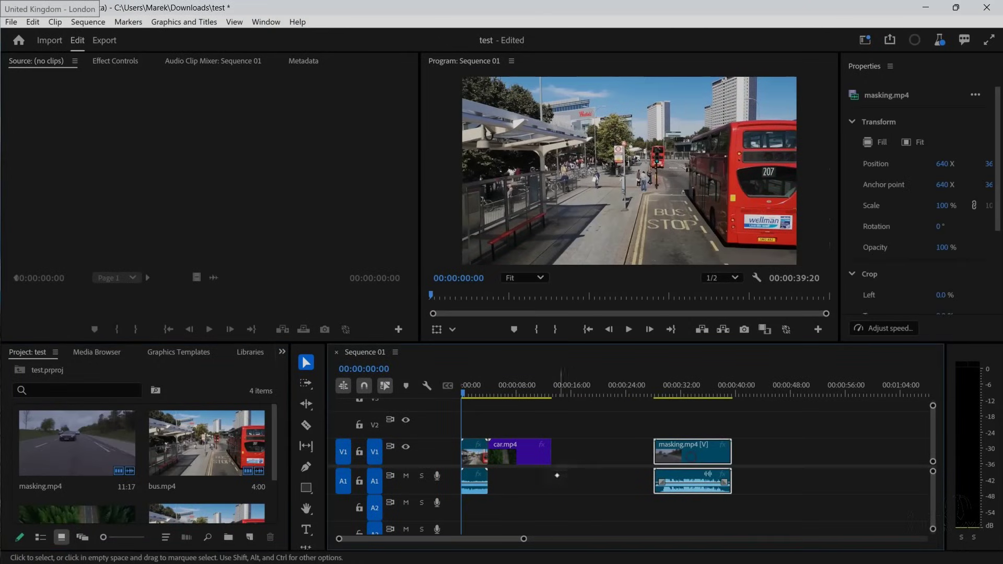
drag(525, 456, 564, 458)
drag(471, 457, 778, 465)
drag(564, 458, 479, 470)
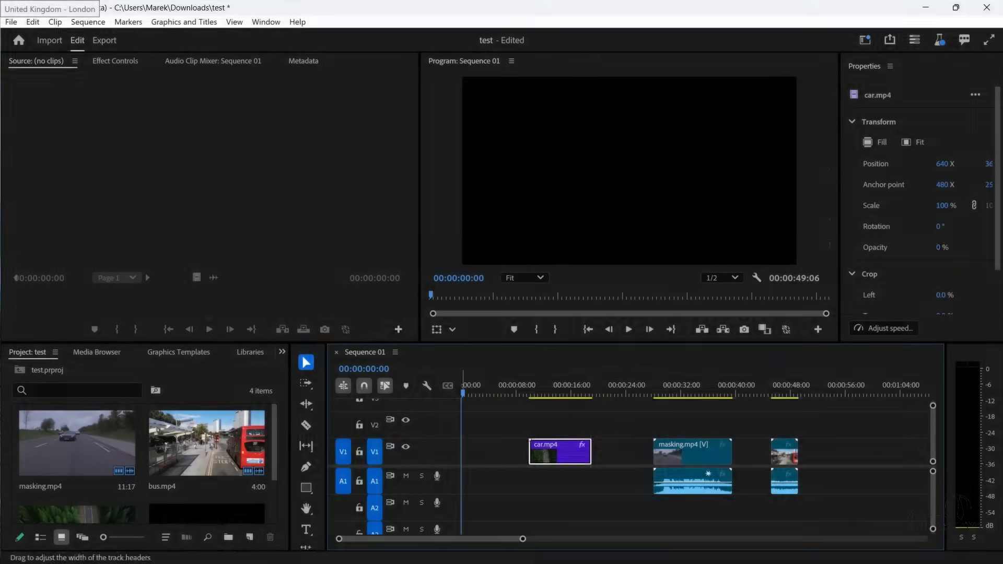
drag(546, 451, 479, 451)
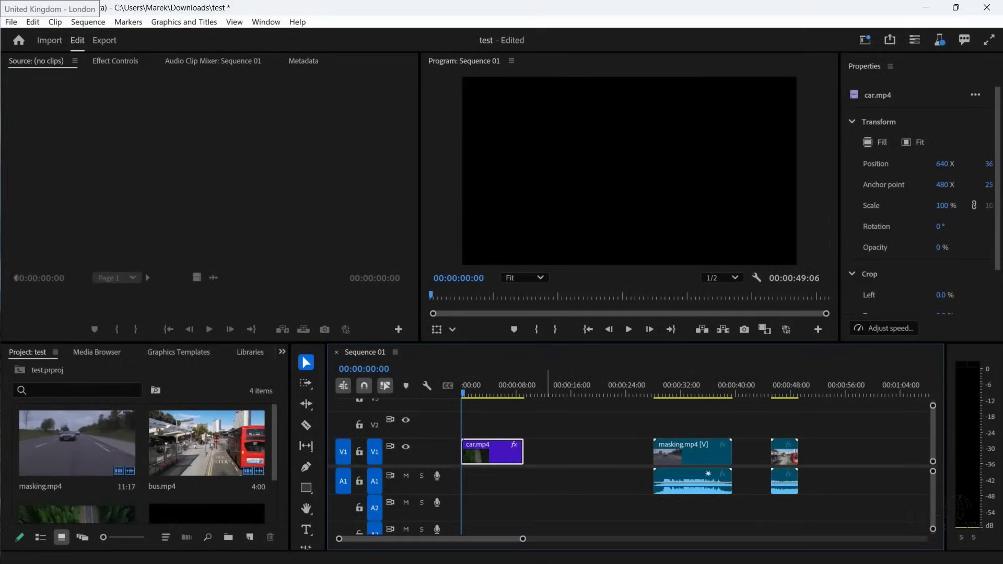
drag(682, 458, 619, 459)
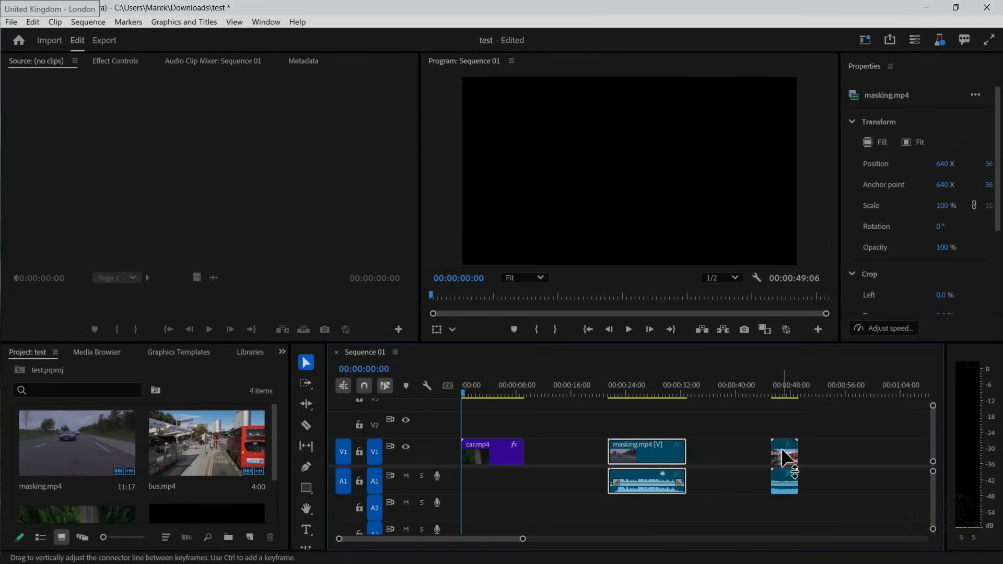
click(785, 457)
drag(782, 451, 754, 450)
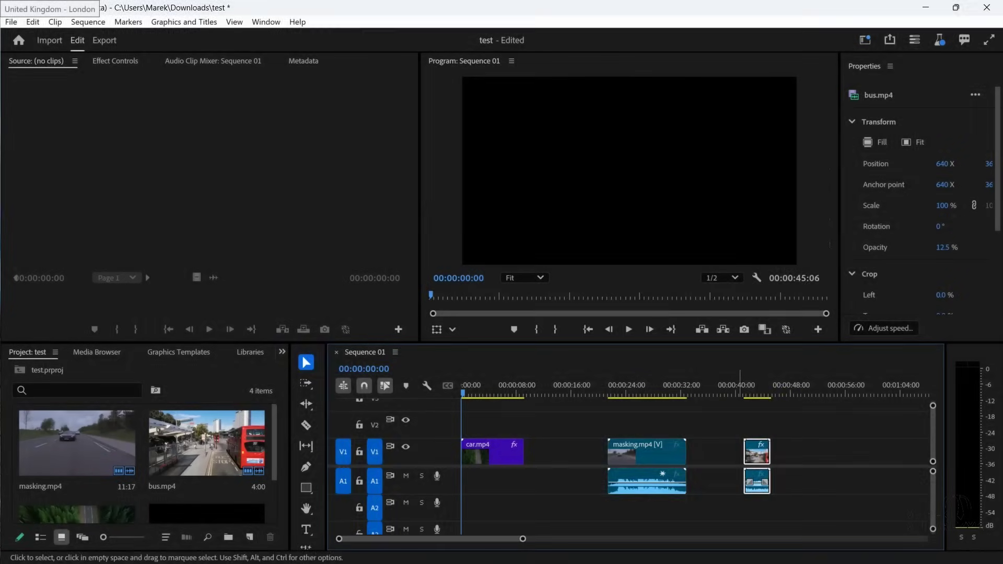
Step: Preview a short part of the sequence within car.mp4, playing from 00:00:03:18
click(494, 392)
drag(494, 392, 486, 392)
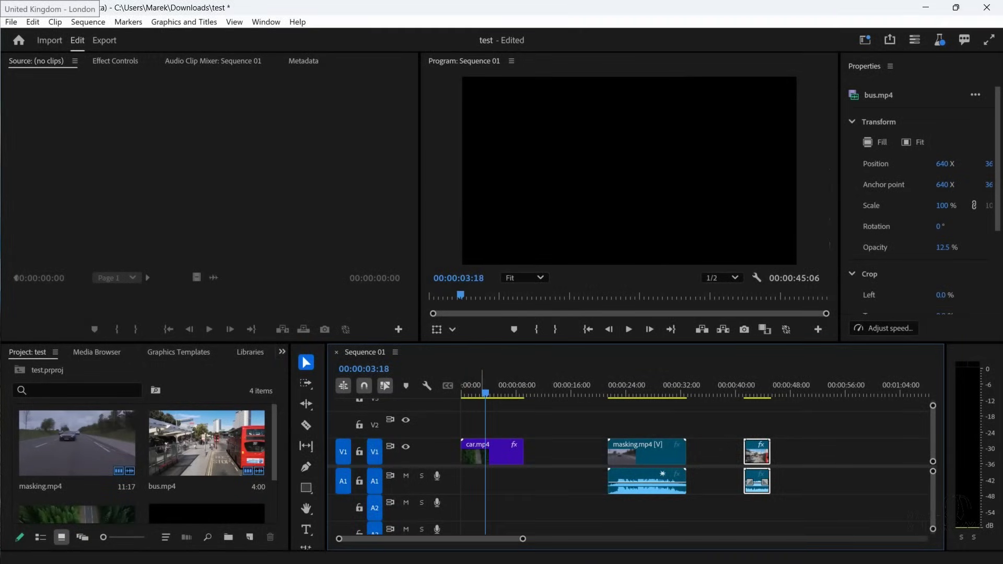
click(630, 329)
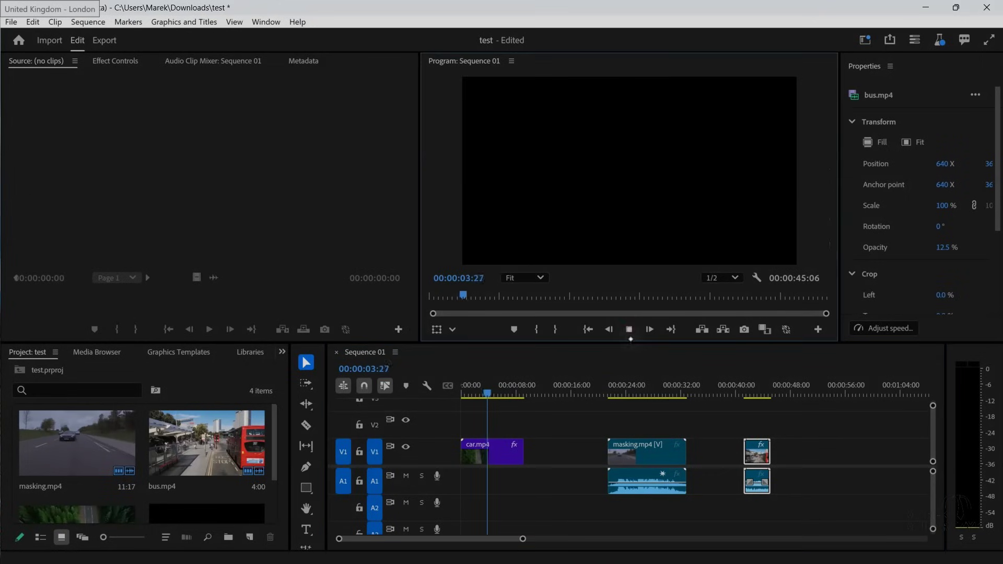
click(629, 329)
Step: Select the car.mp4 clip on the timeline and place the playhead at 00:00:04:11
mouse_move(496, 391)
mouse_down()
mouse_move(751, 392)
mouse_move(477, 393)
mouse_up()
click(492, 455)
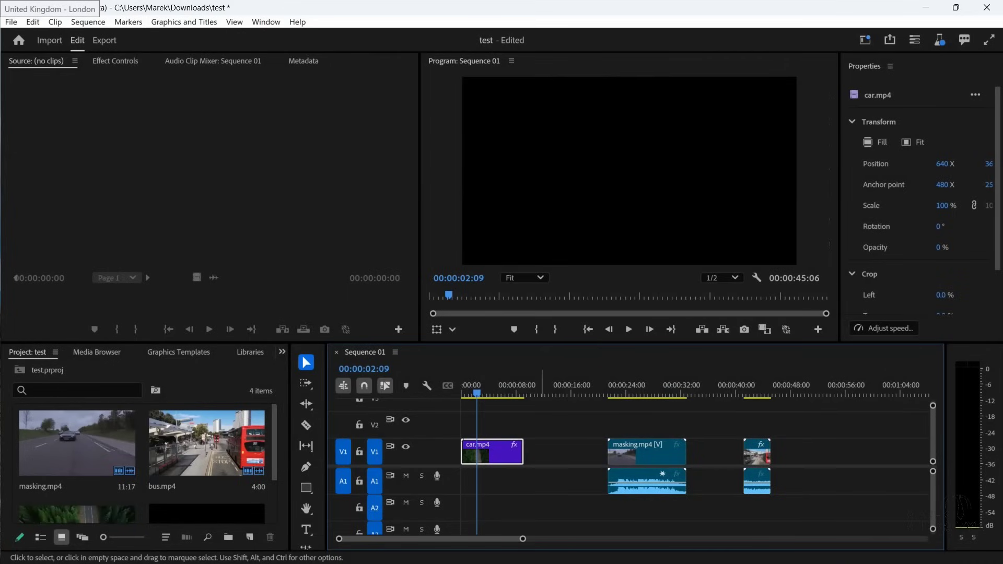
drag(477, 393, 493, 393)
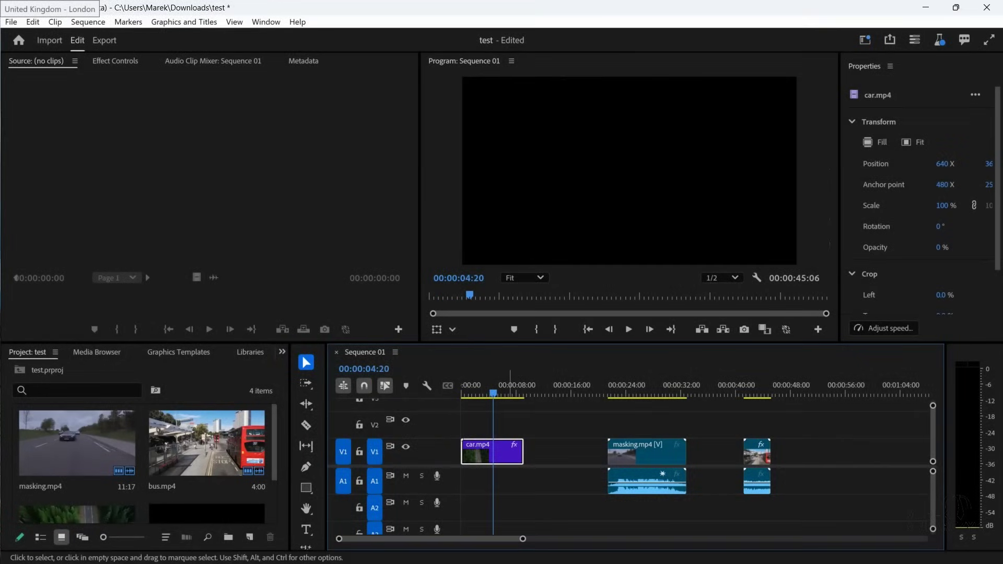
mouse_move(493, 394)
mouse_down()
mouse_move(519, 394)
mouse_move(491, 393)
mouse_up()
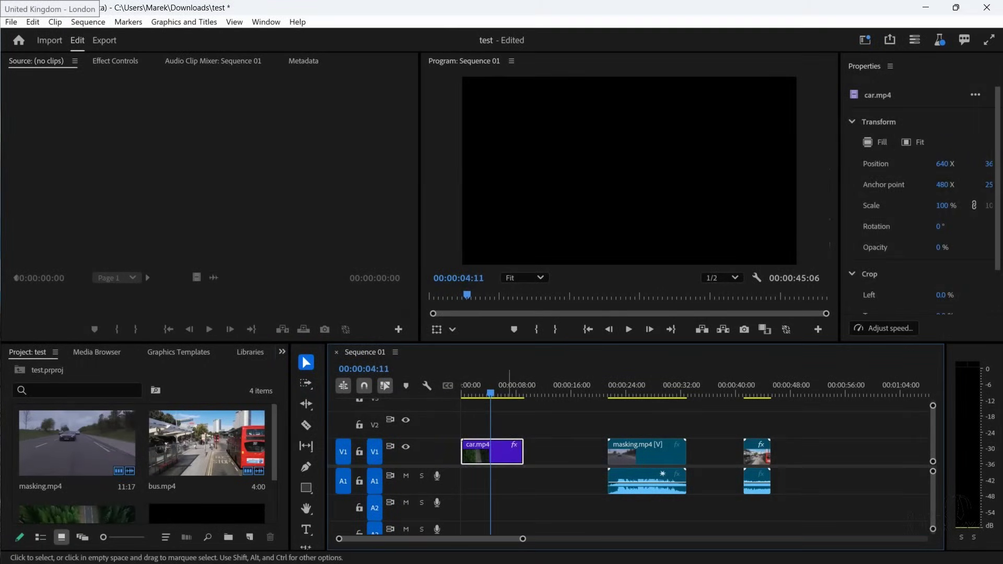
Step: Replace the car.mp4 clip at the start of V1 with a fresh copy of car.mp4 from the project
key(Delete)
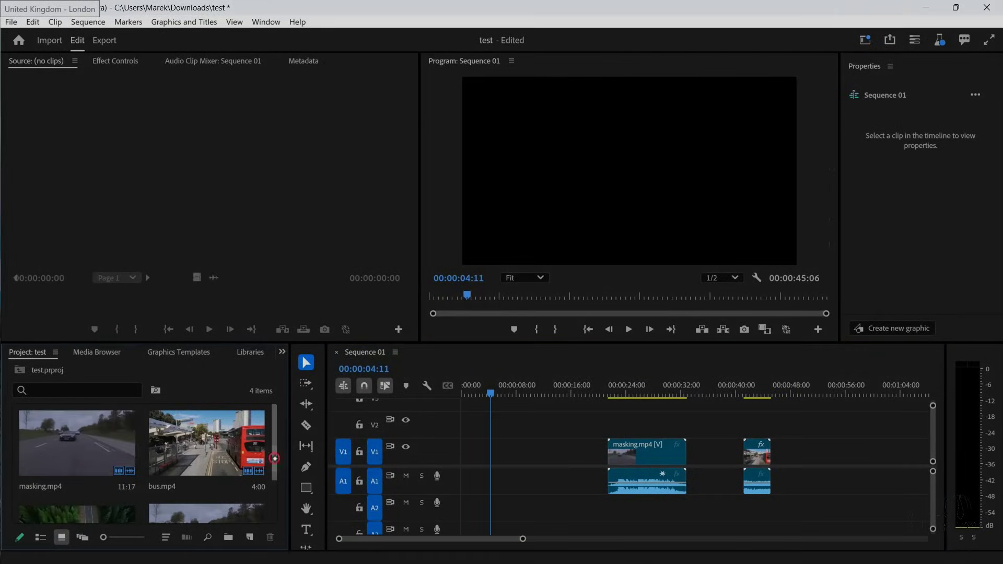
scroll(169, 475, down, 2)
drag(78, 470, 470, 454)
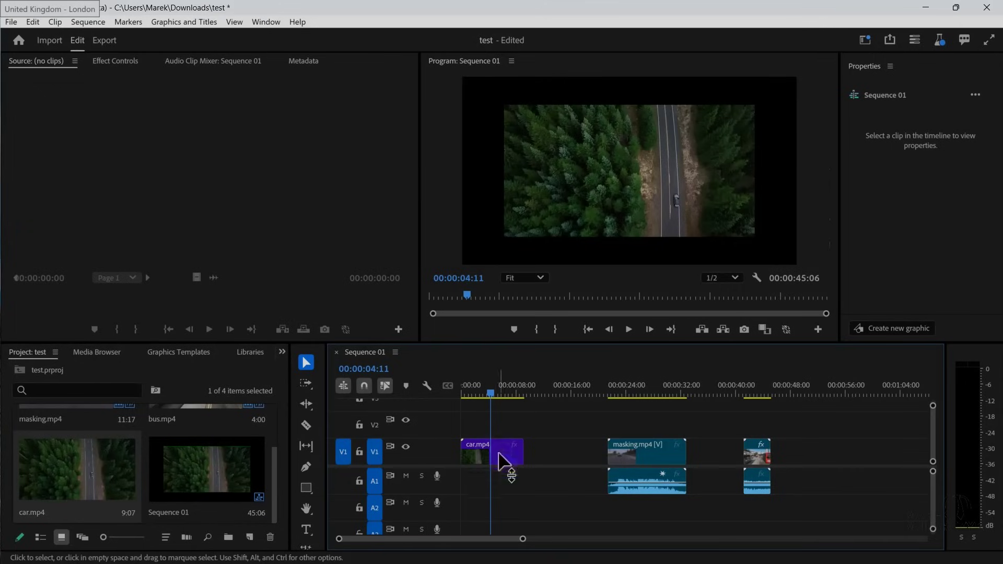
Step: Fit the car.mp4 clip on V1 to the frame
right_click(498, 455)
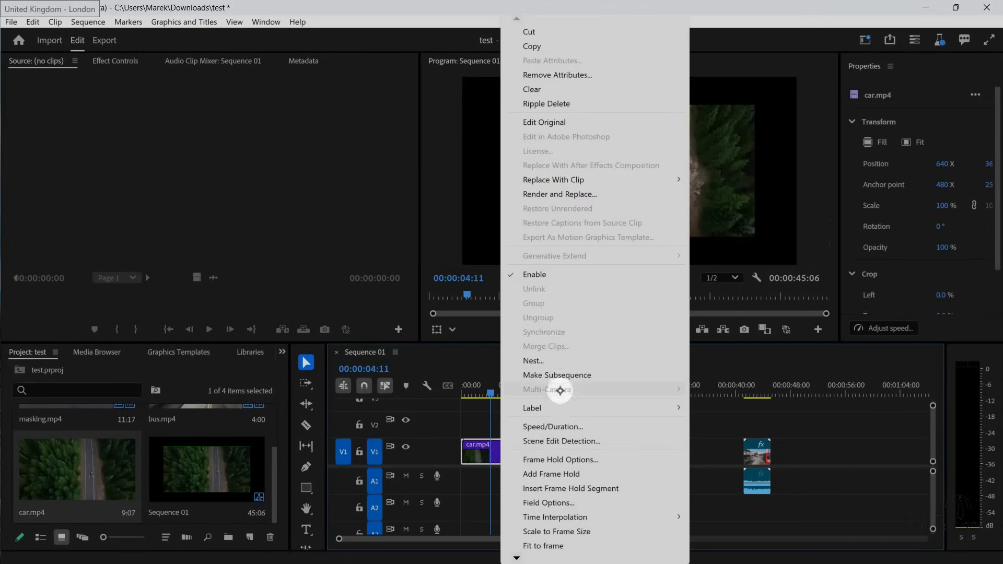
click(560, 547)
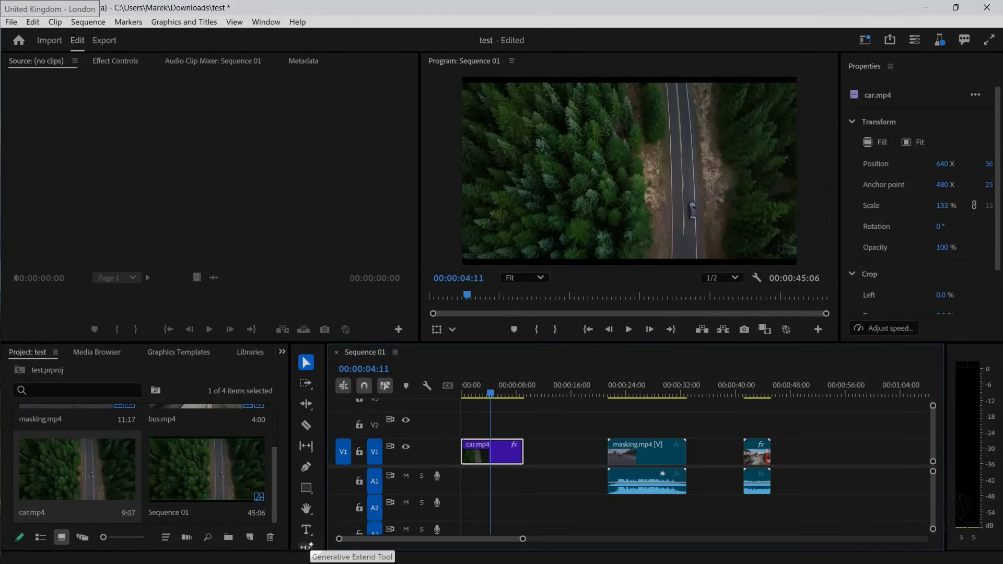
Step: Activate the Generative Extend tool, agree to the generative AI user guidelines and dismiss the media requirements notice
click(307, 547)
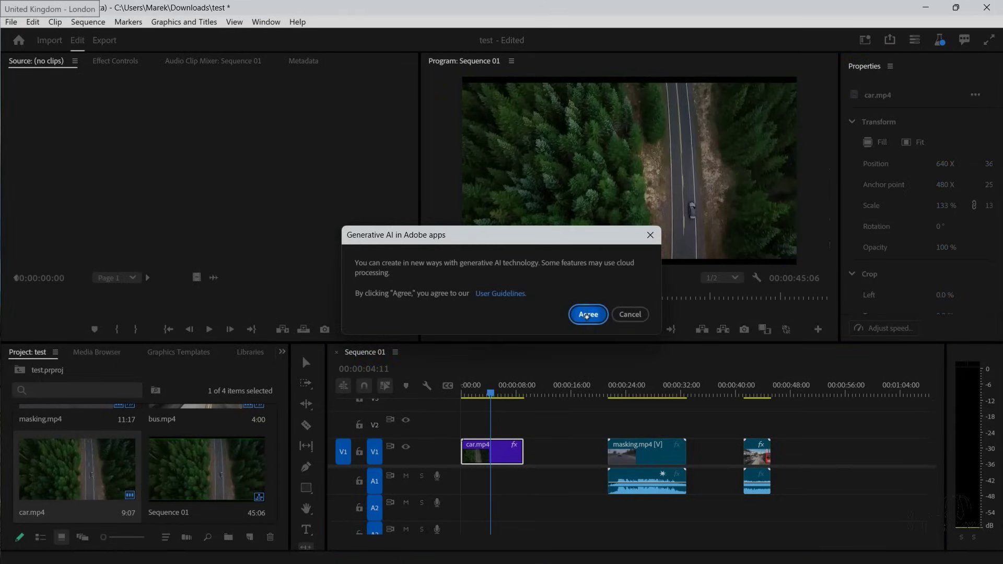
click(588, 314)
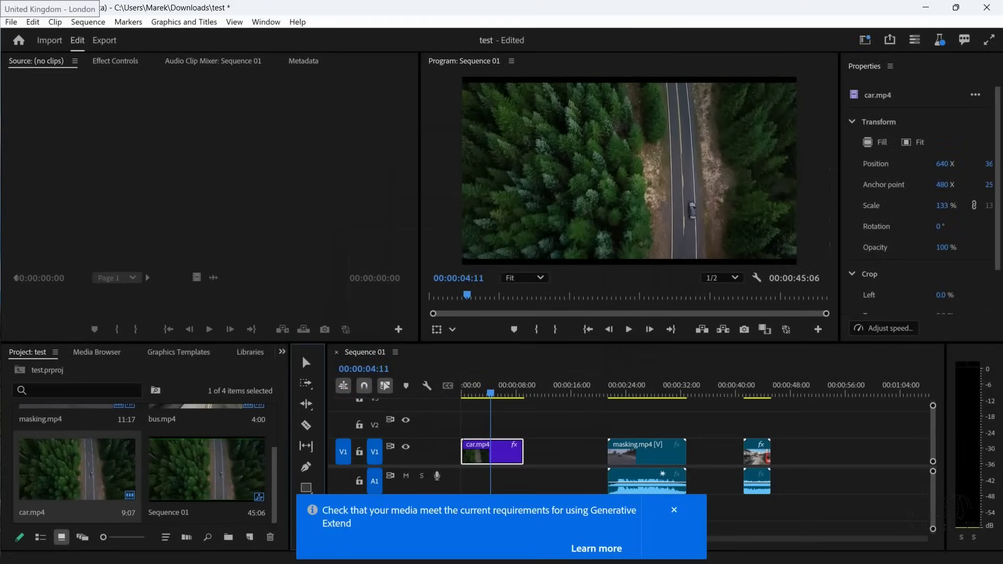
click(675, 510)
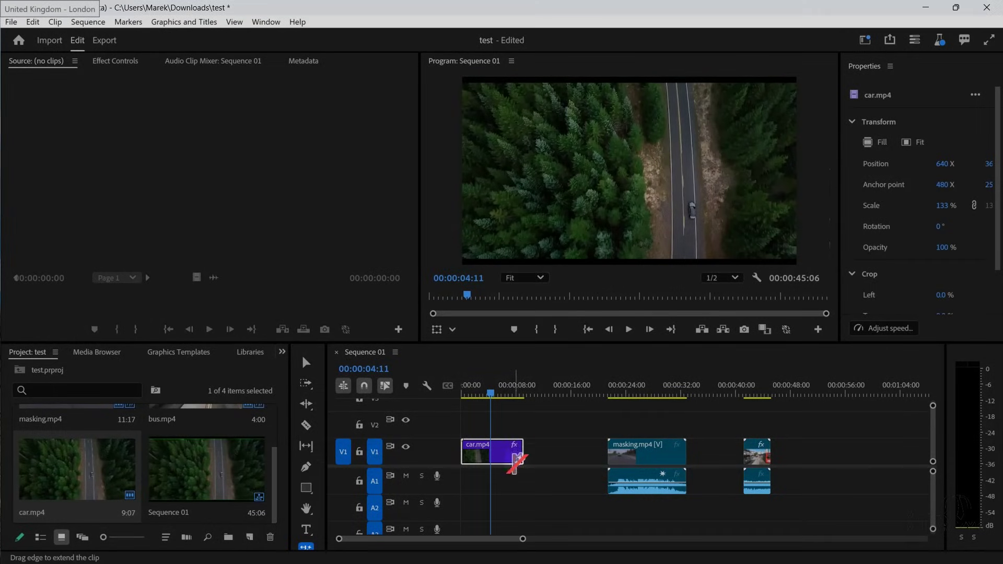
Step: Try to lengthen the end of car.mp4 with Generative Extend, once fitted to the frame and once at 100% scale
click(524, 448)
drag(524, 448, 549, 449)
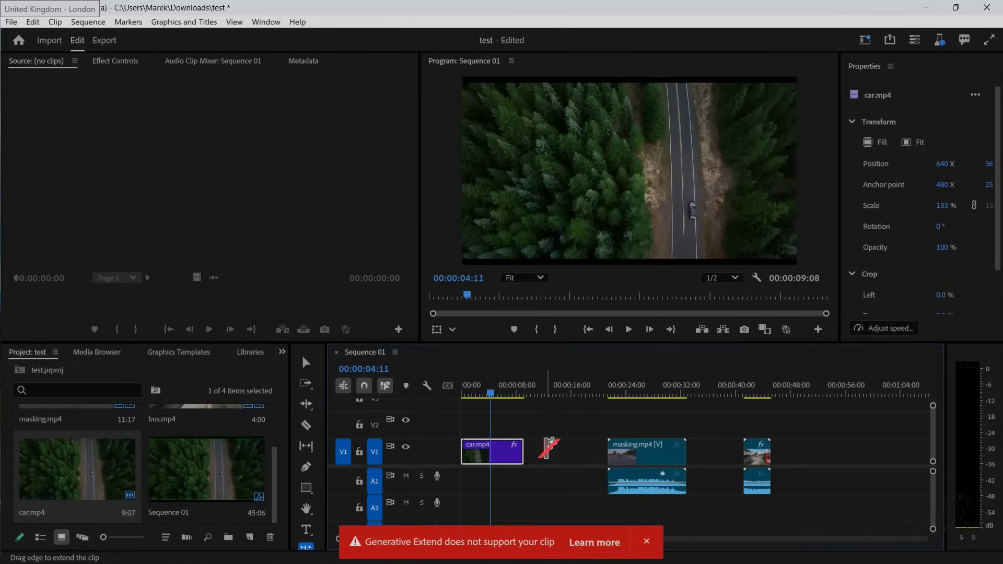
click(646, 541)
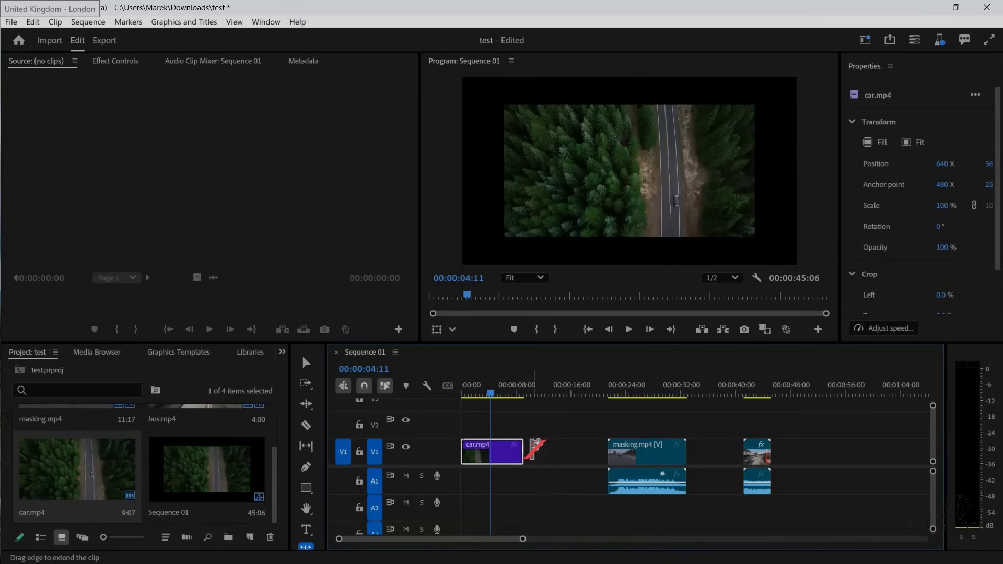
drag(524, 449, 542, 447)
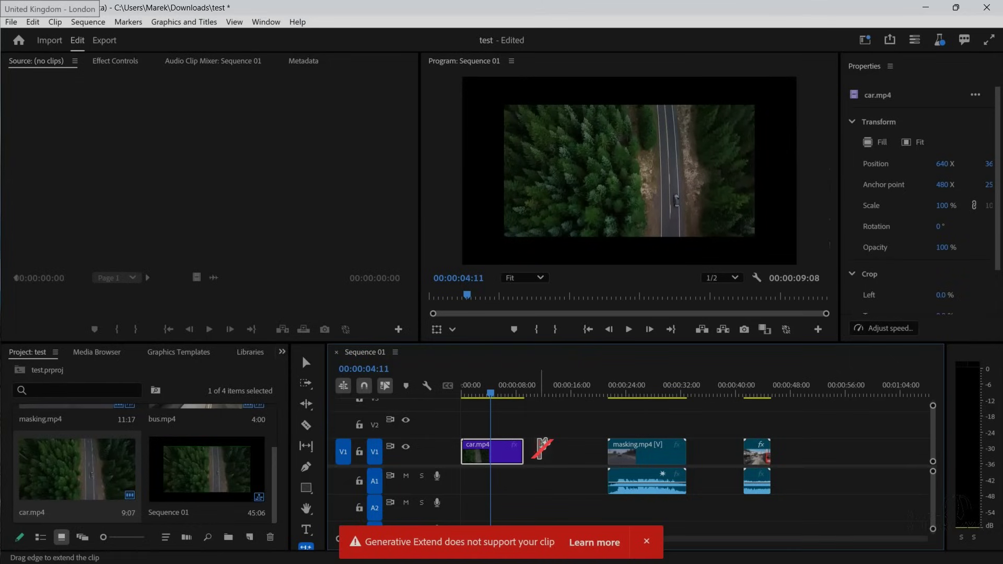
Step: Play through masking.mp4 to find its scene change and split the clip there at 00:00:26:23
click(616, 394)
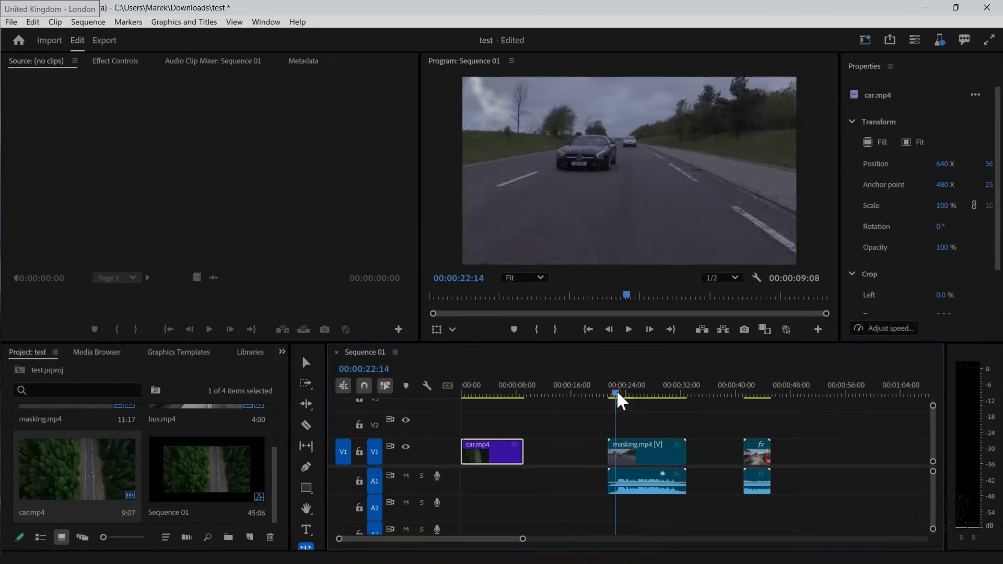
mouse_move(619, 400)
mouse_down()
mouse_move(685, 398)
mouse_move(619, 400)
mouse_up()
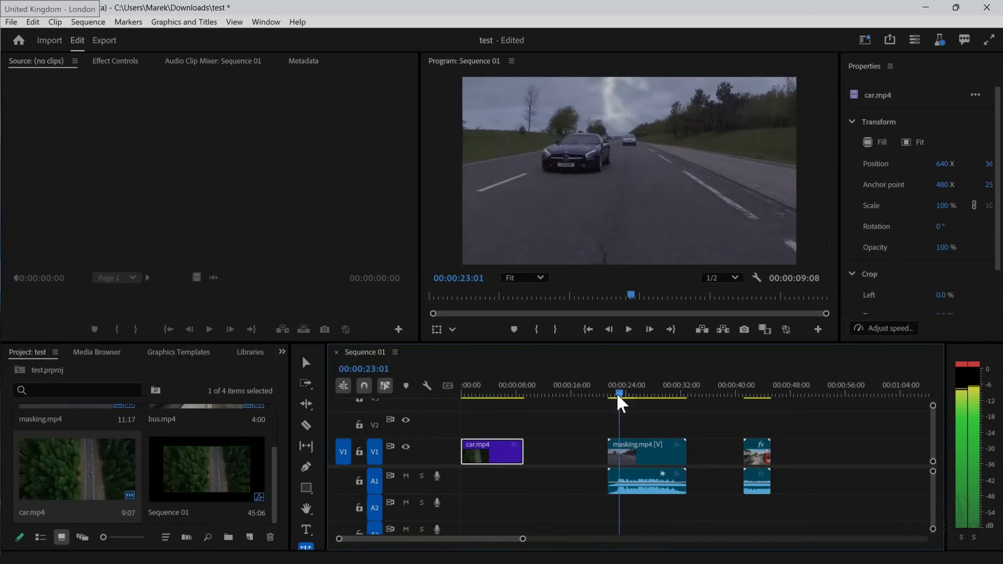
key(space)
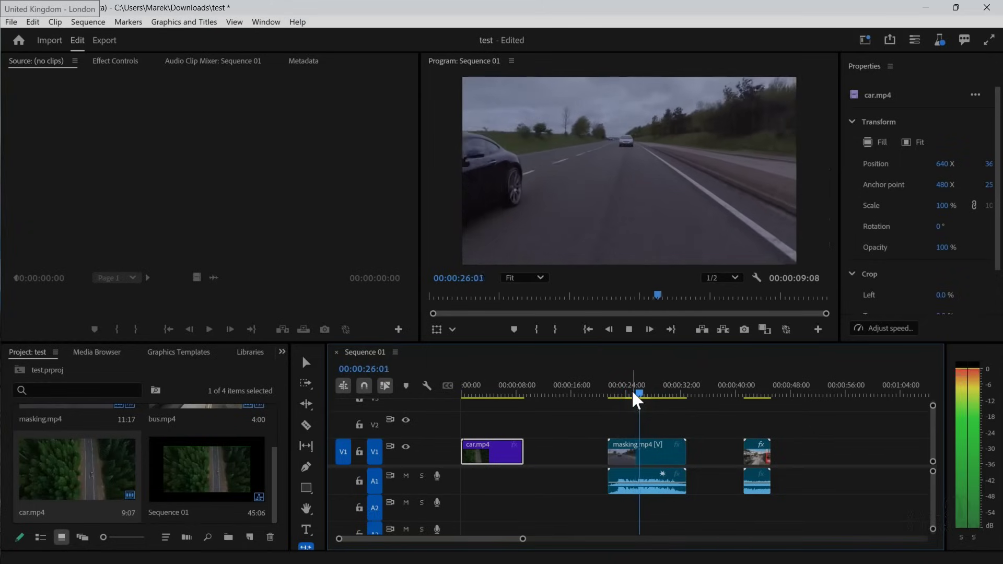
key(space)
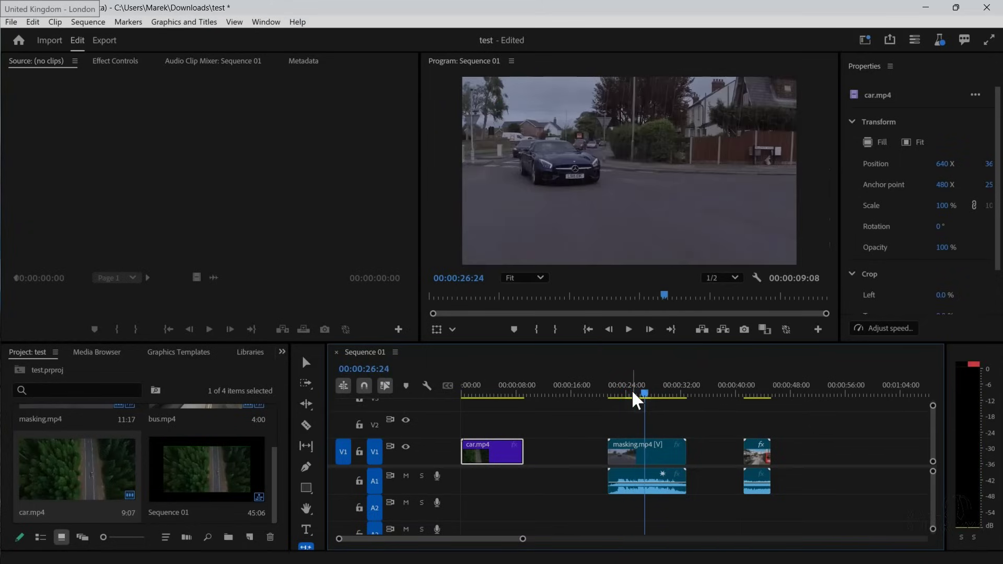
key(Left)
key(Left)
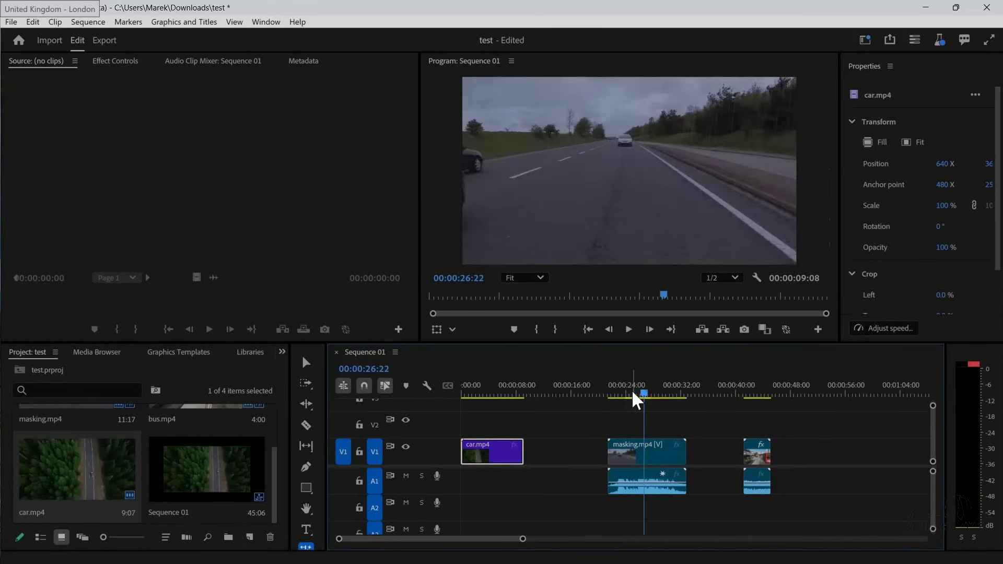
key(Right)
key(ctrl+k)
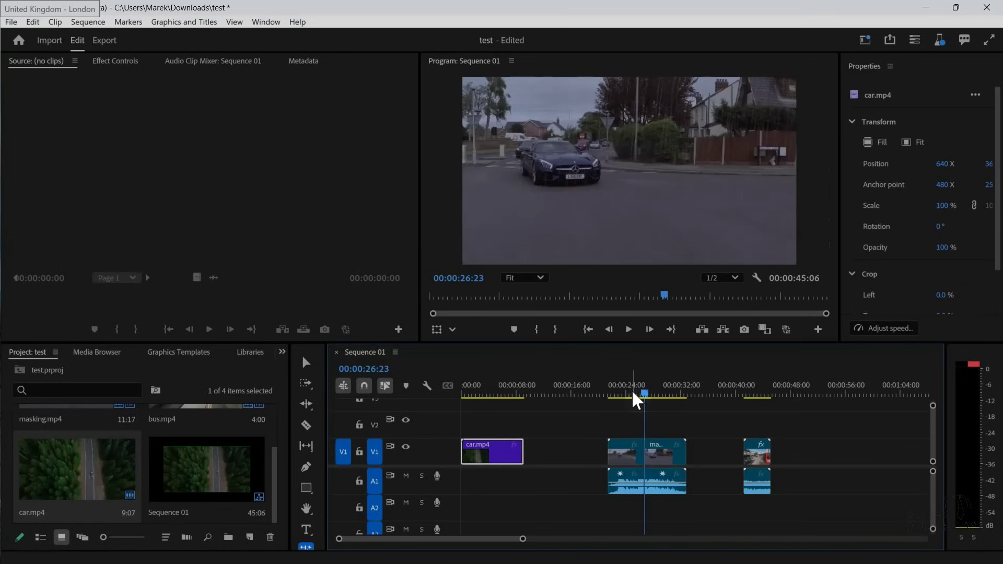
Step: Move the first masking.mp4 segment earlier on the timeline with the Selection tool, starting at about 14 s
key(v)
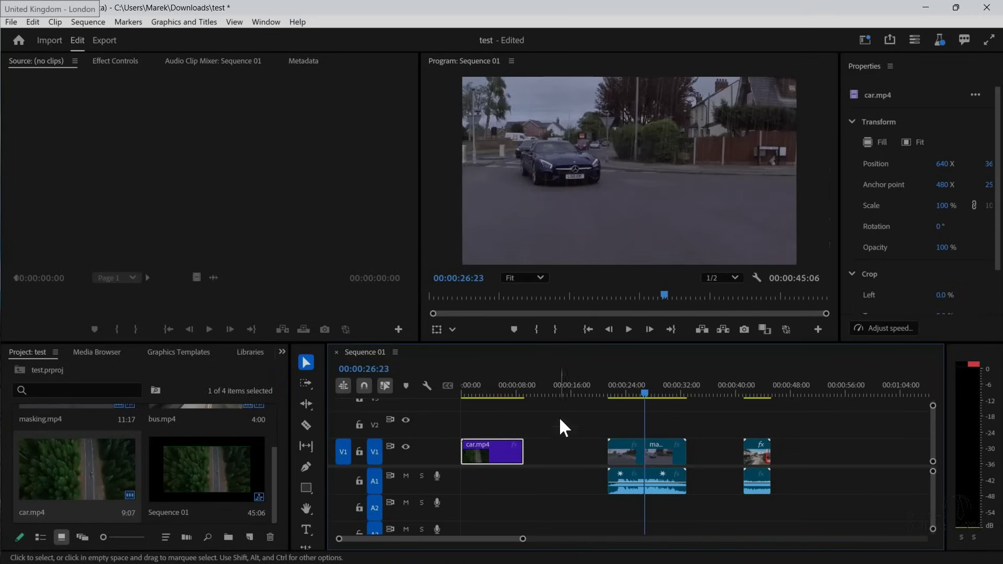
click(621, 453)
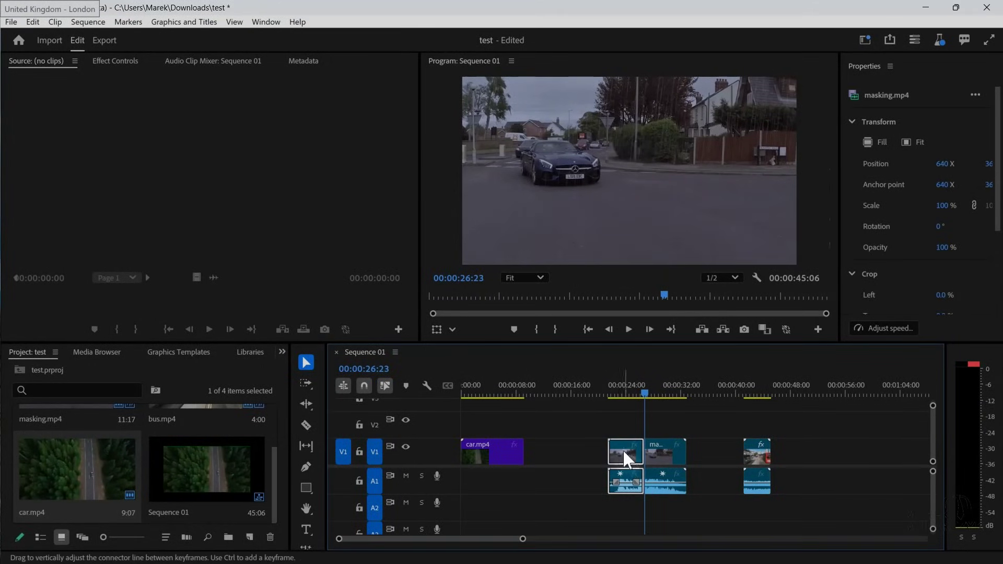
drag(622, 453, 572, 453)
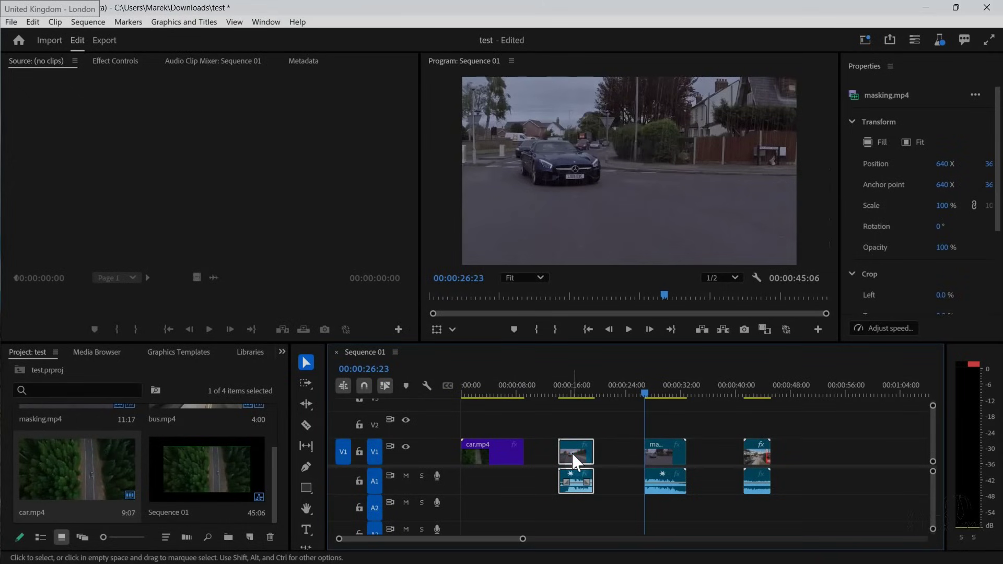
Step: Extend the end of the first masking.mp4 segment by 2 seconds with Generative Extend
drag(575, 389, 587, 390)
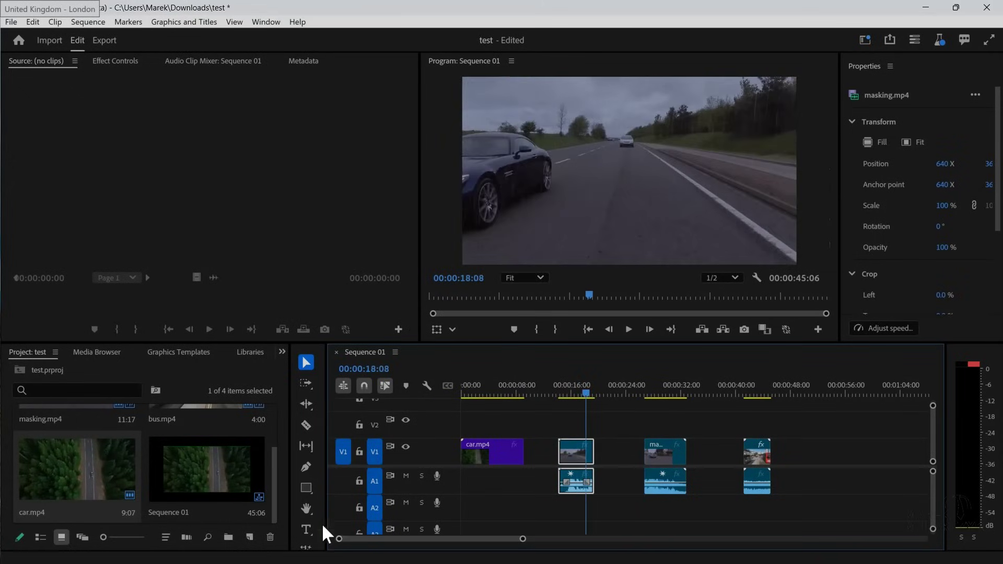
click(306, 547)
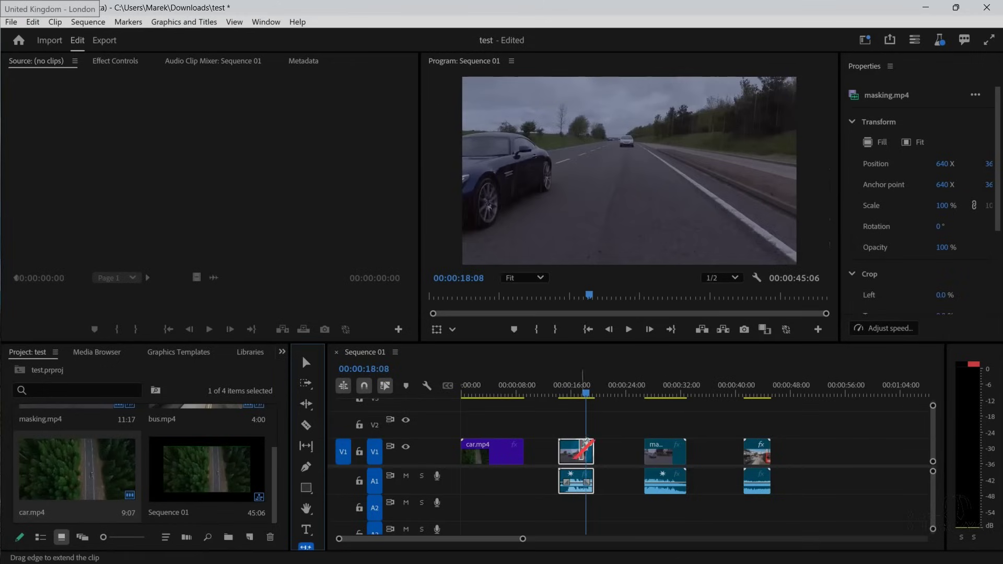
click(594, 449)
drag(594, 450, 618, 451)
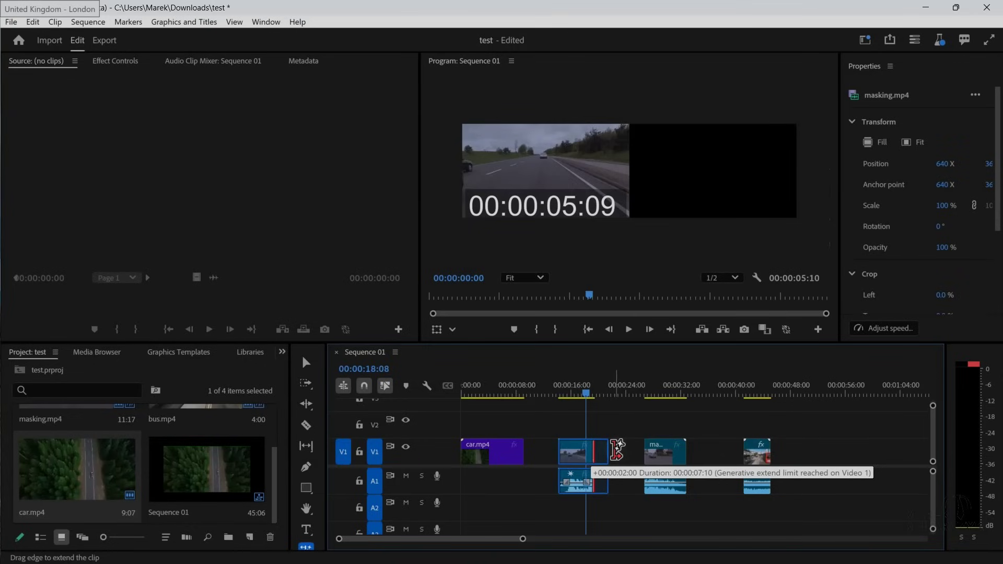
drag(618, 451, 619, 450)
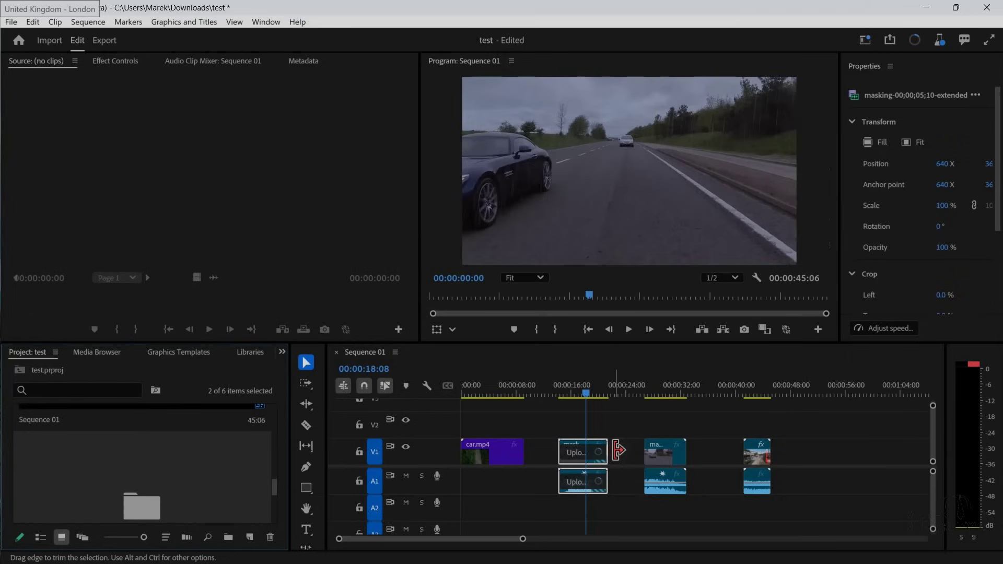
Step: Extend the end of the second masking.mp4 segment by 2 seconds with Generative Extend
click(631, 353)
key(=)
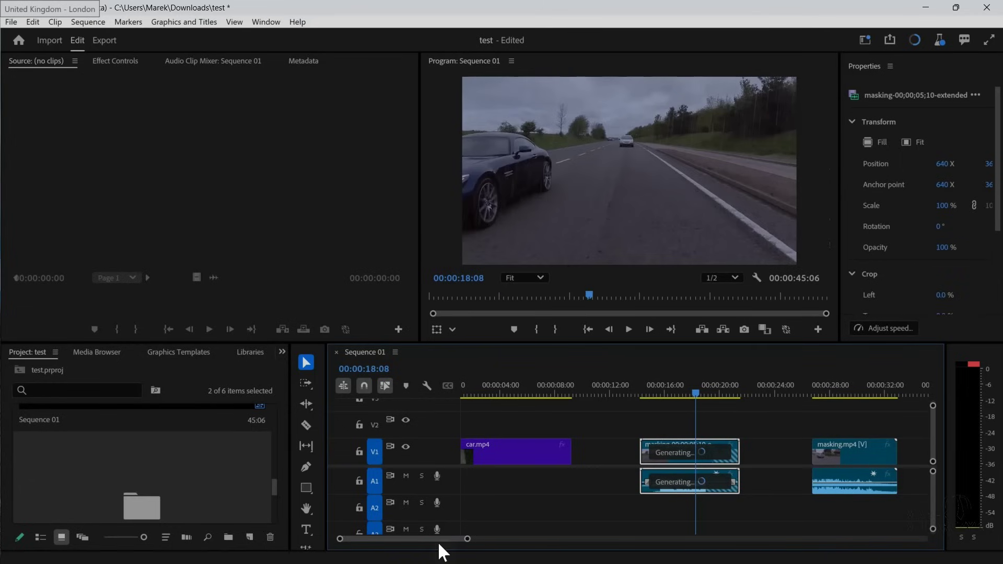
drag(440, 537, 444, 537)
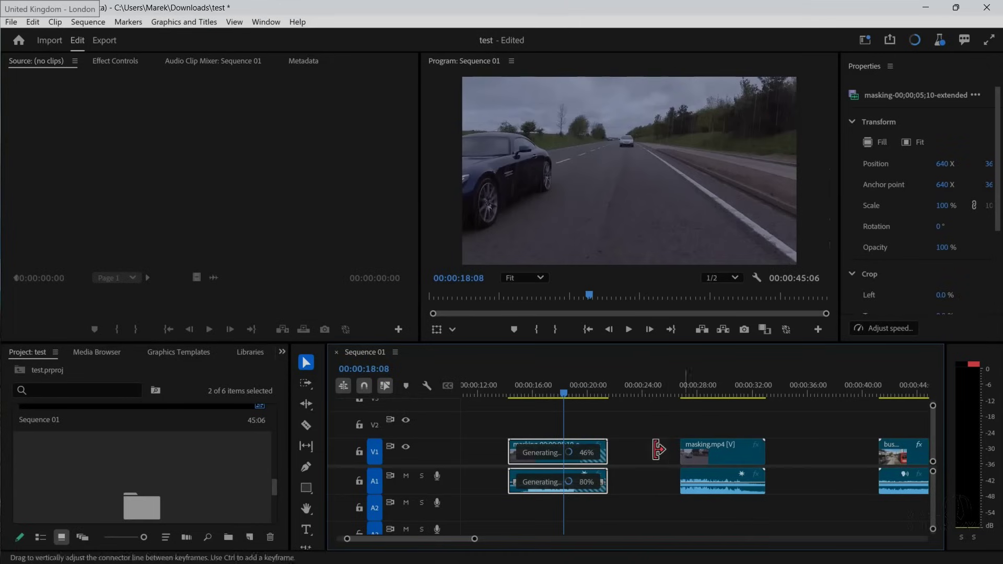
click(306, 548)
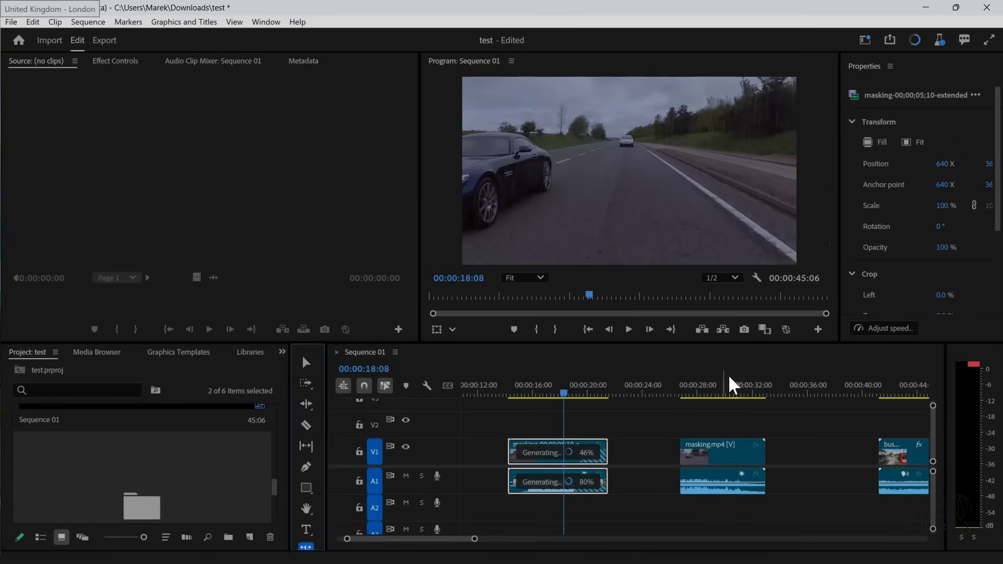
drag(765, 447, 811, 447)
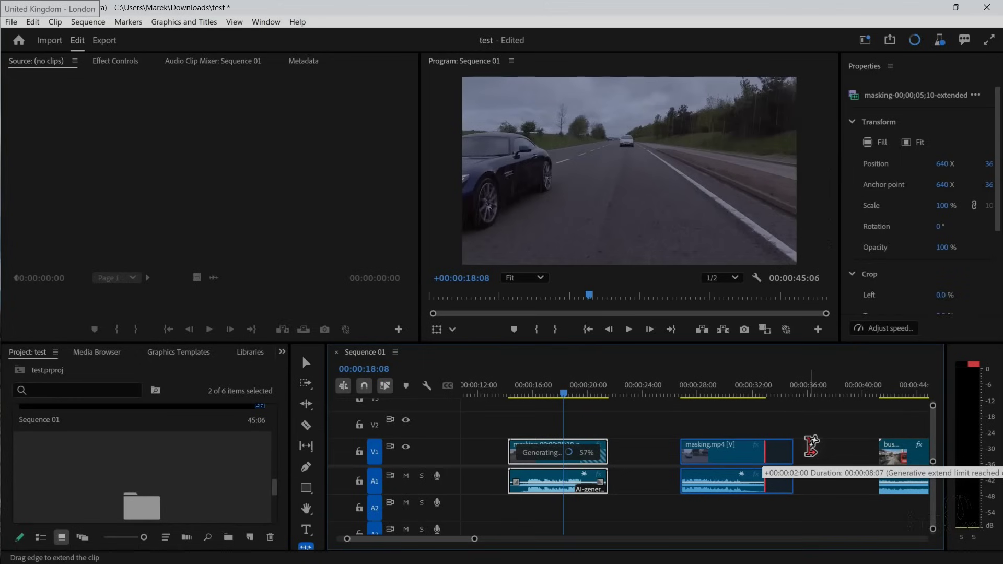
drag(811, 447, 809, 448)
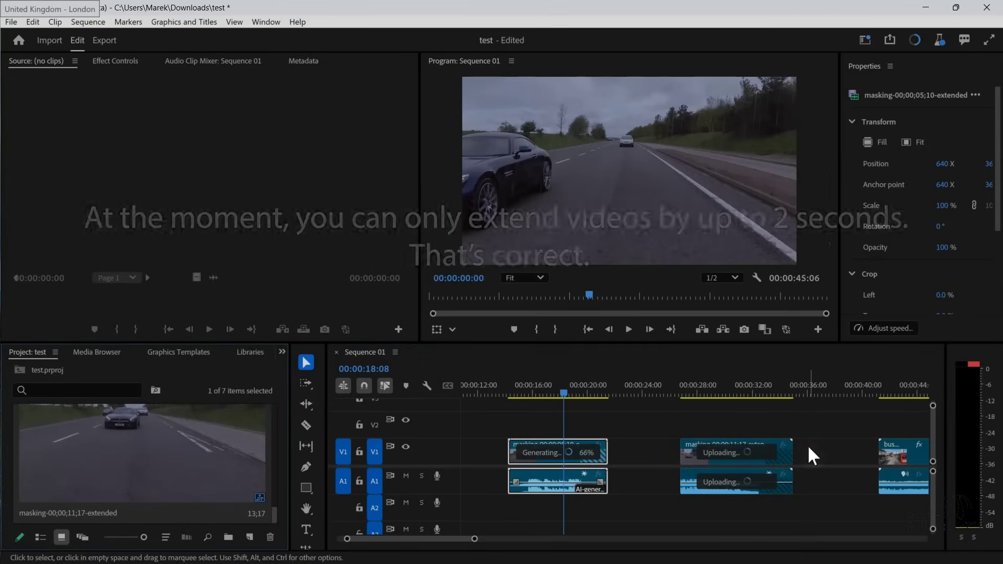
Step: Move bus.mp4 earlier to start at about 37 s and extend its end by 2 seconds with Generative Extend
drag(893, 453, 834, 453)
click(888, 450)
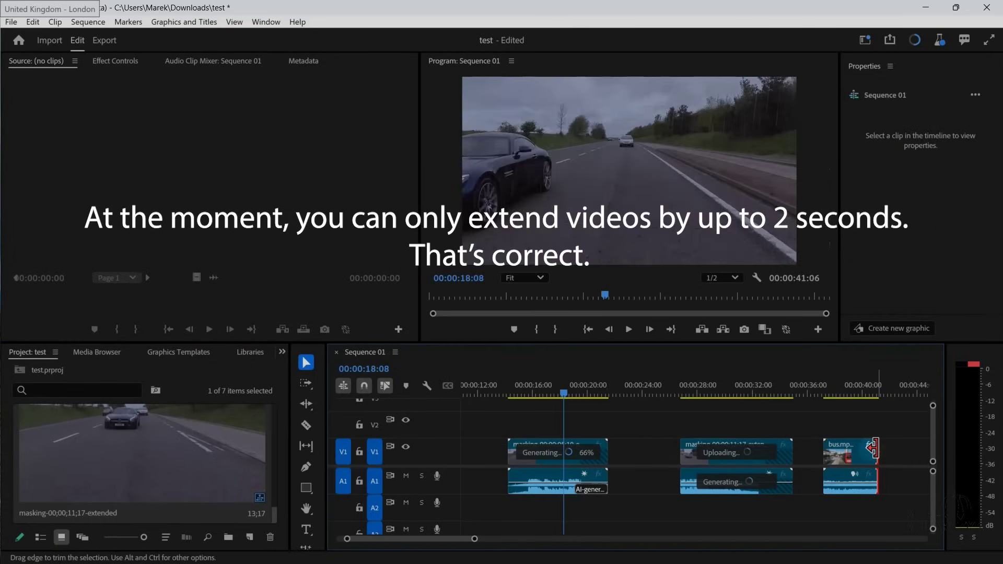
click(307, 547)
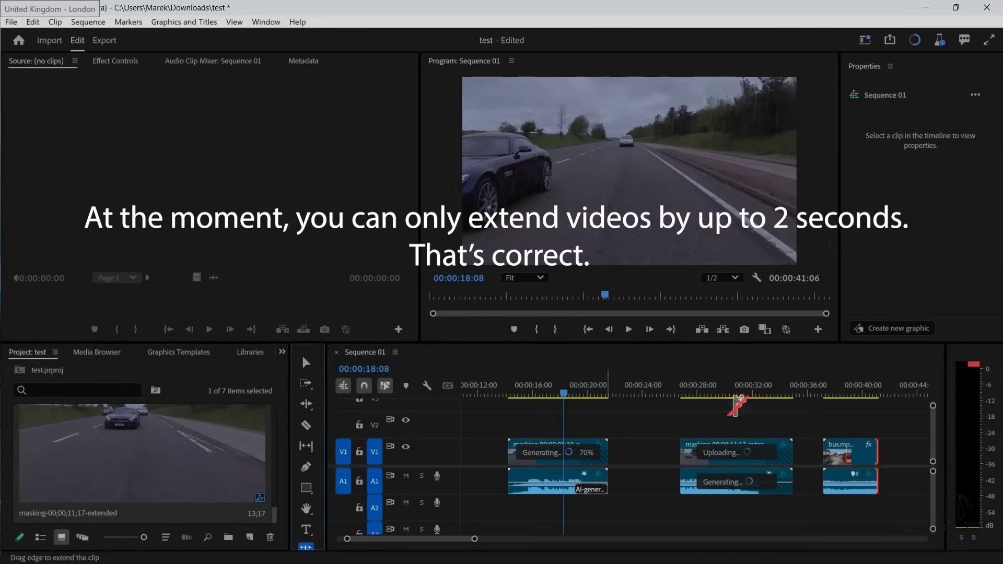
drag(877, 450, 913, 449)
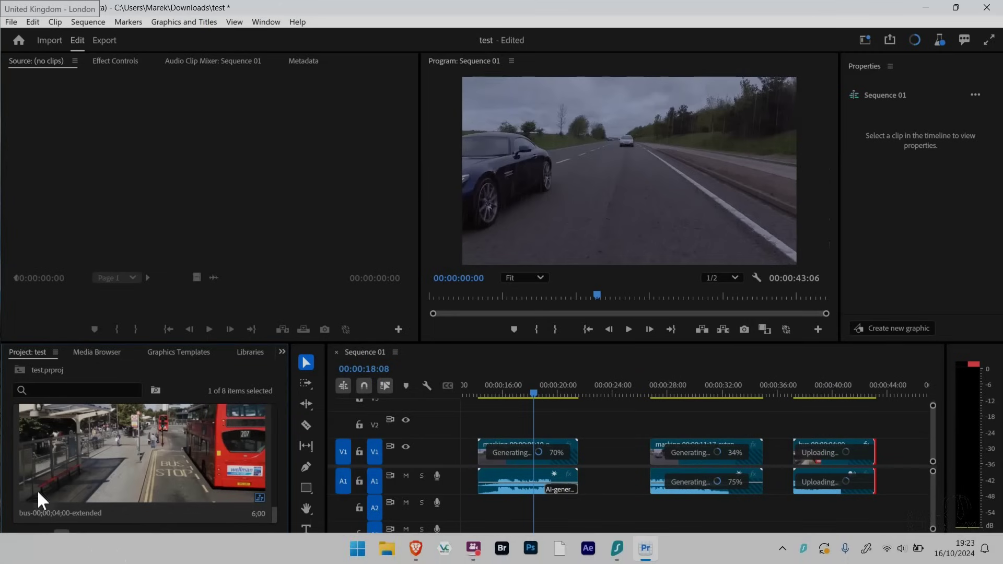
Step: Reduce the thumbnail size of the project items so that two fit side by side
drag(143, 537, 100, 538)
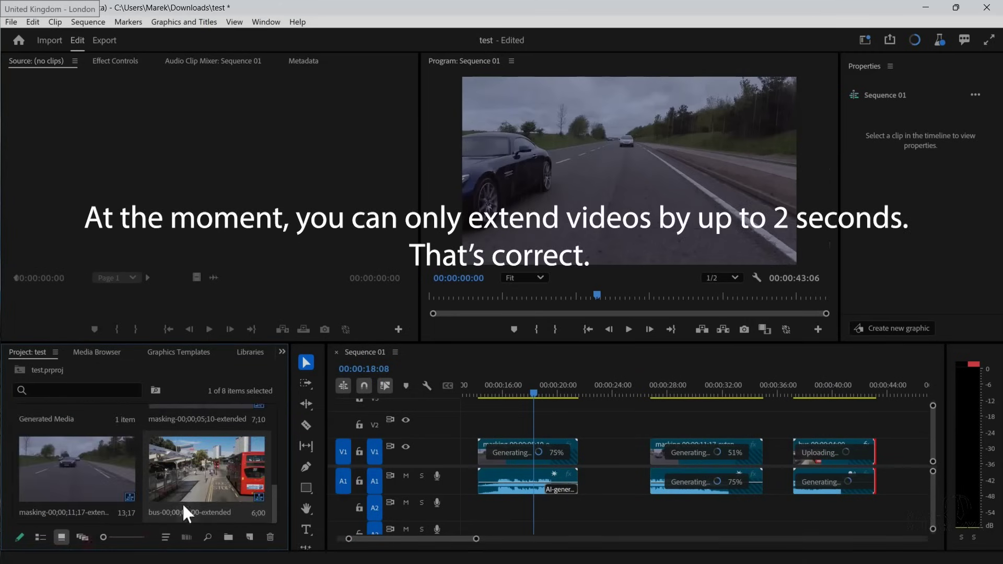
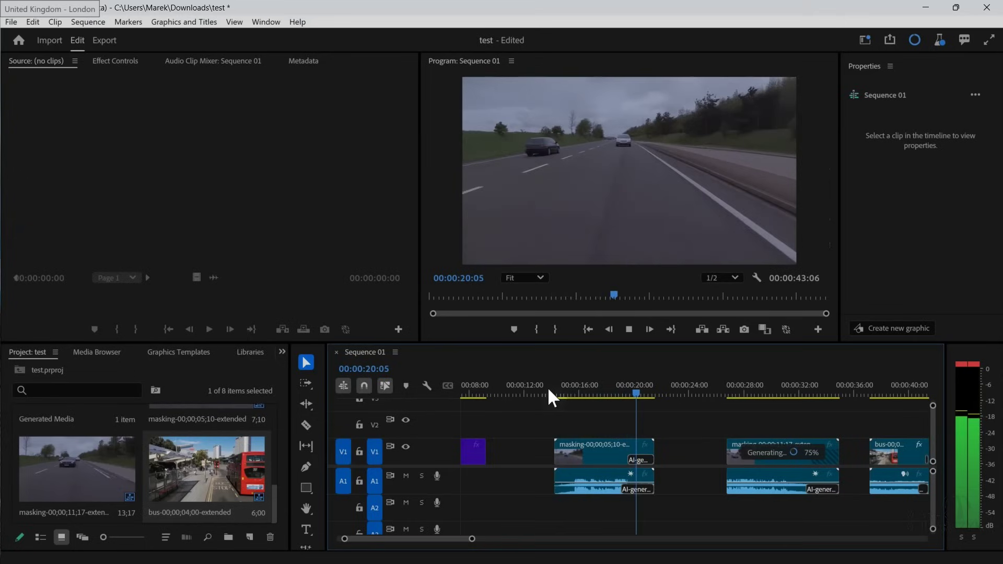
Step: Preview the AI-extended end of the first masking segment and return the playhead to 00:00:18:06
key(space)
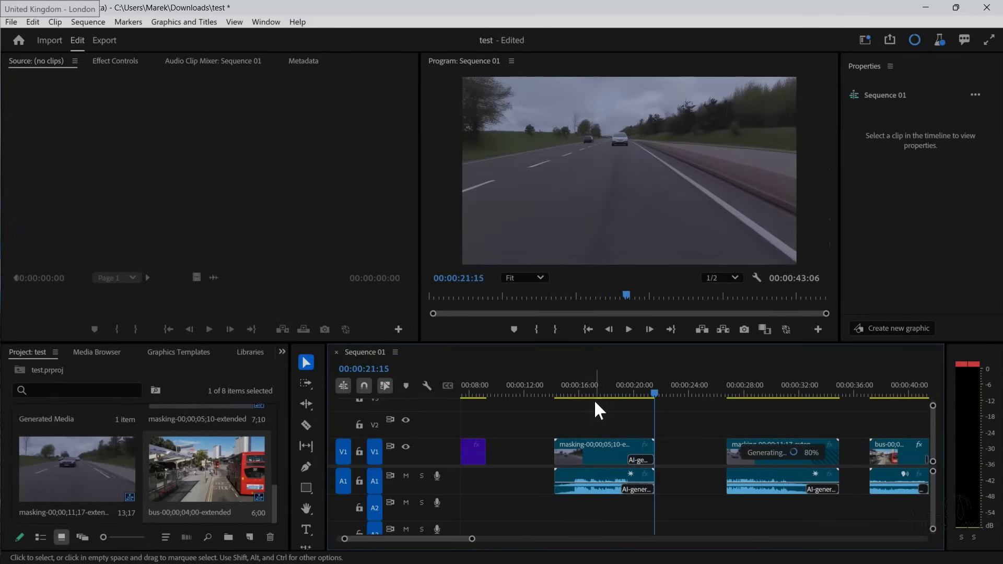
click(610, 391)
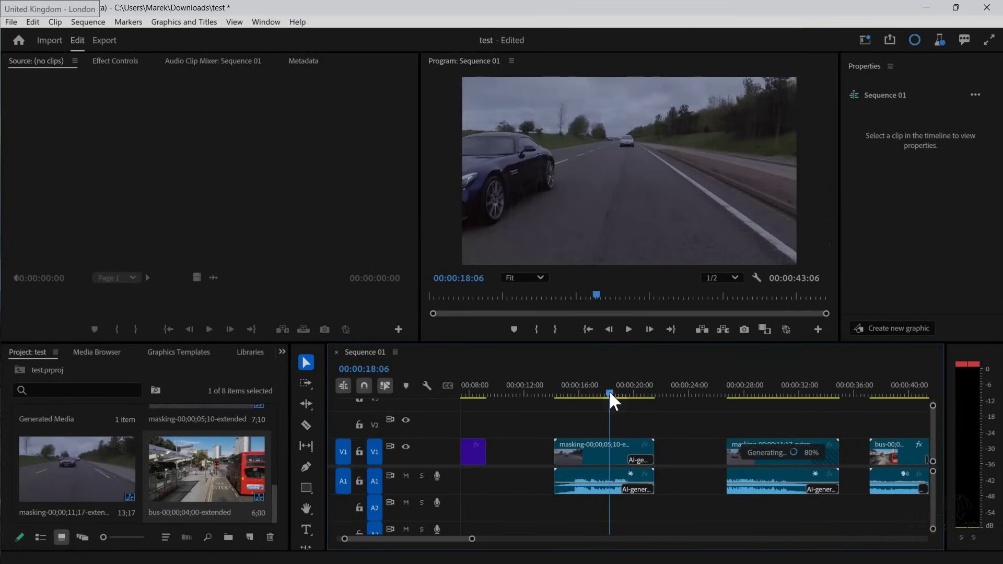
Step: Play back the AI-extended end of the first masking segment several times and return the playhead to its start
key(space)
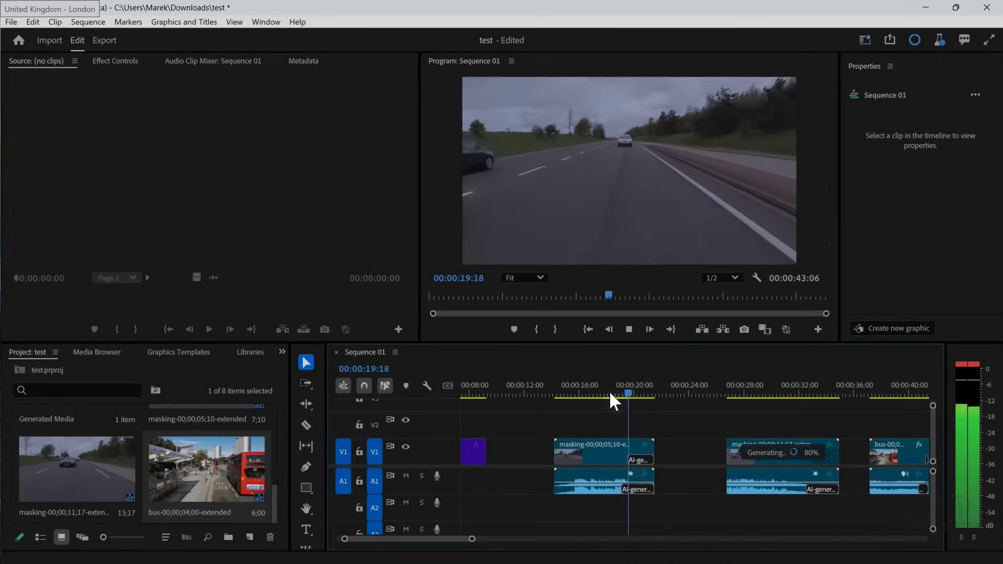
key(space)
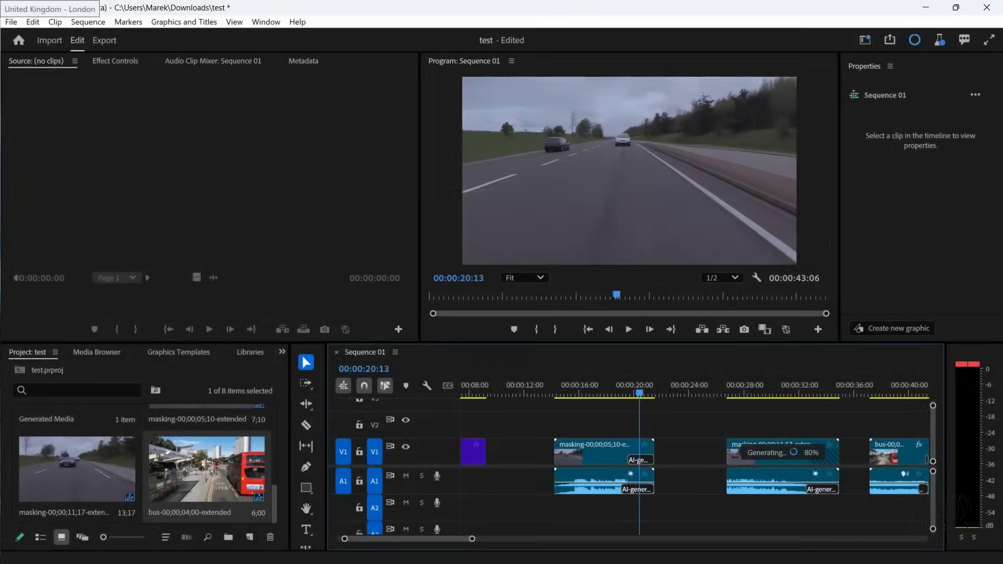
click(580, 390)
key(space)
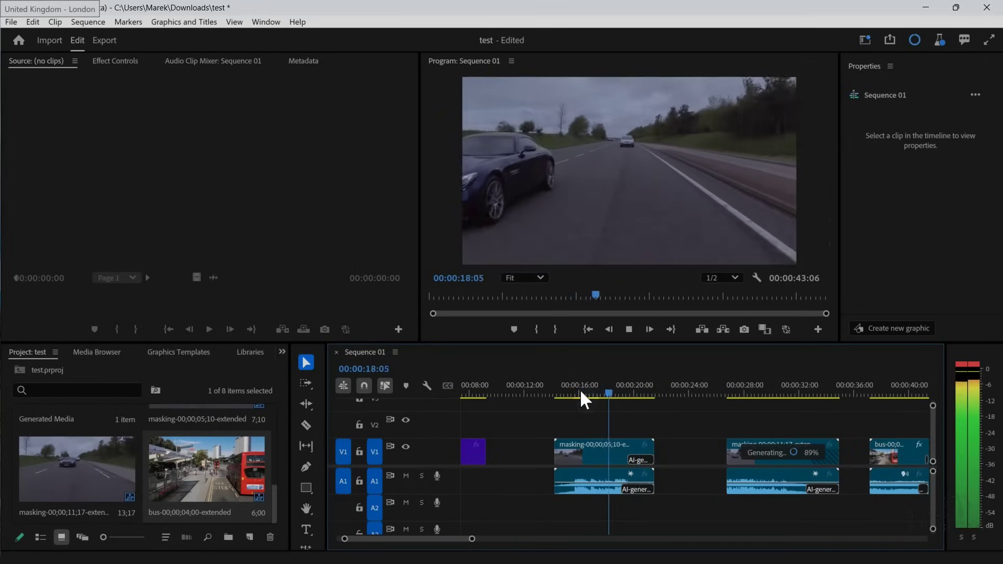
key(space)
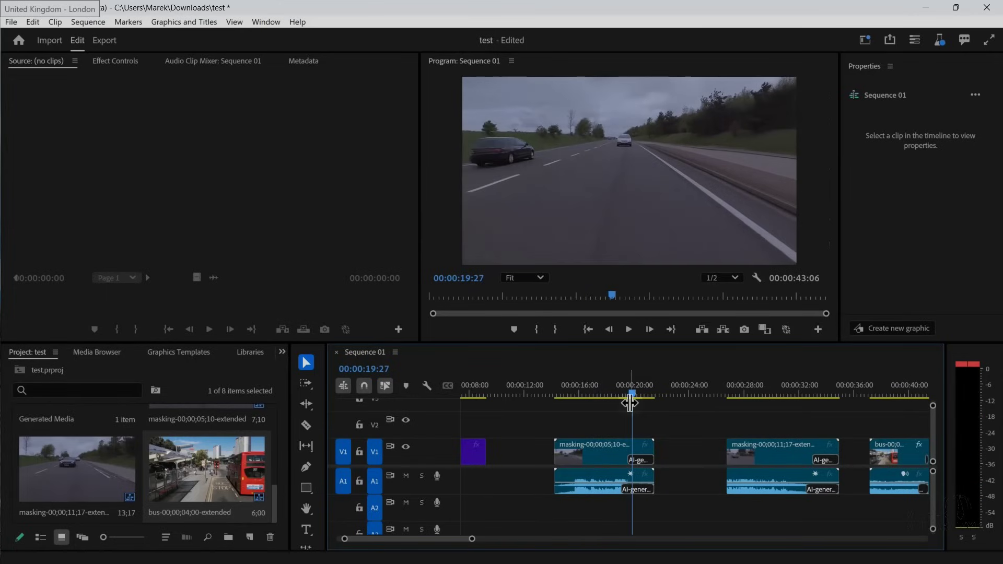
key(space)
key(space)
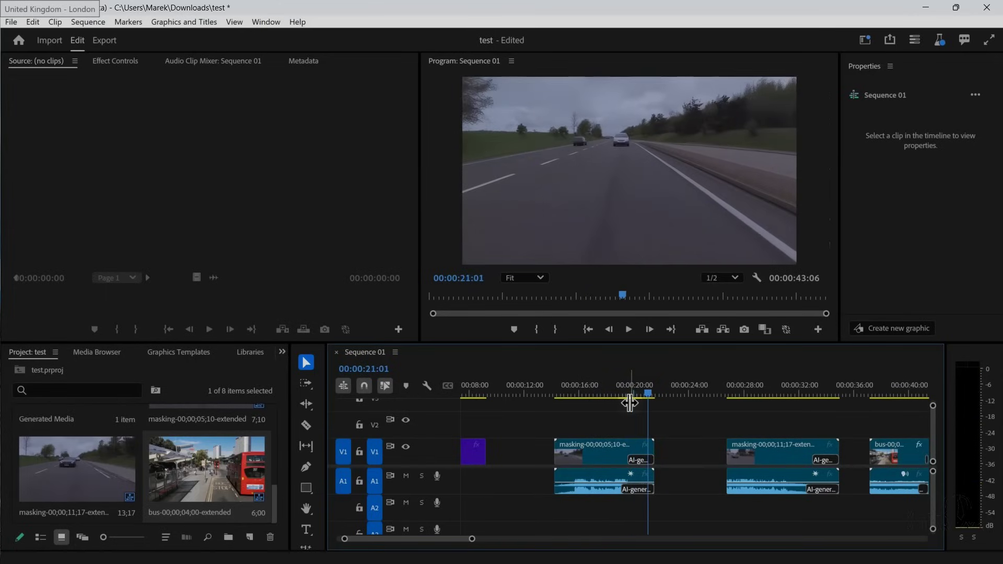
drag(648, 392, 633, 392)
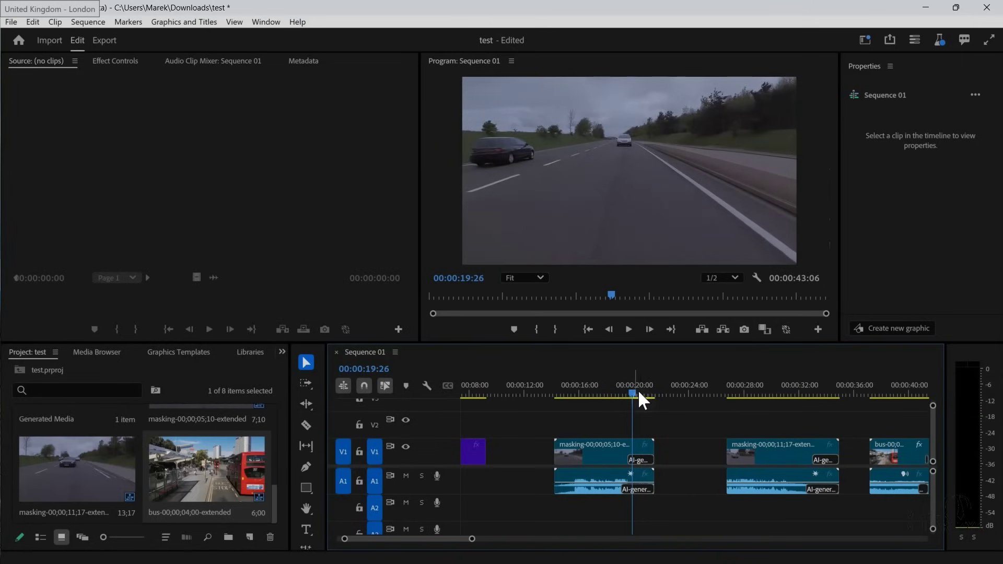
Step: Play the second masking segment through and replay its AI-extended end from about 00:00:32:24
click(724, 393)
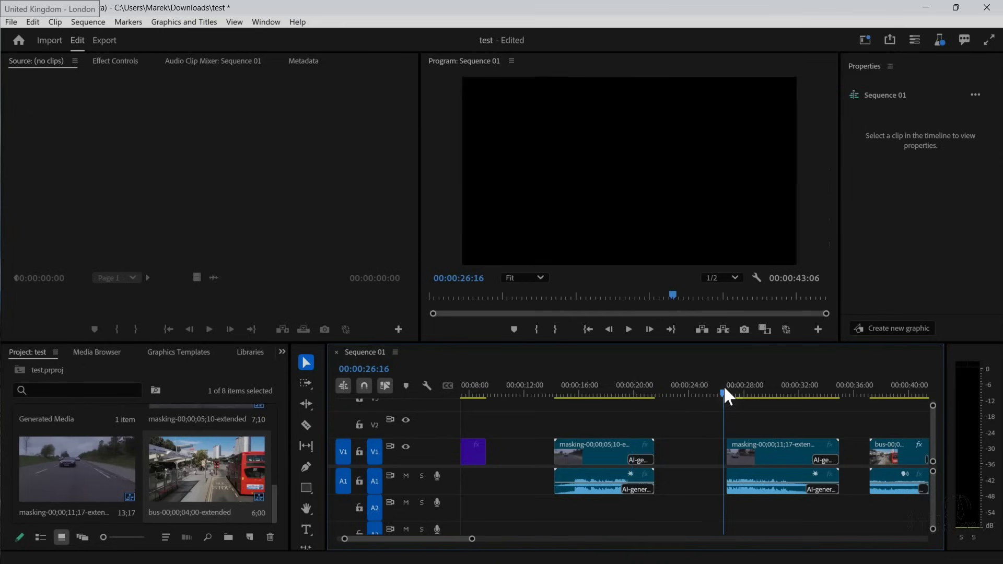
key(space)
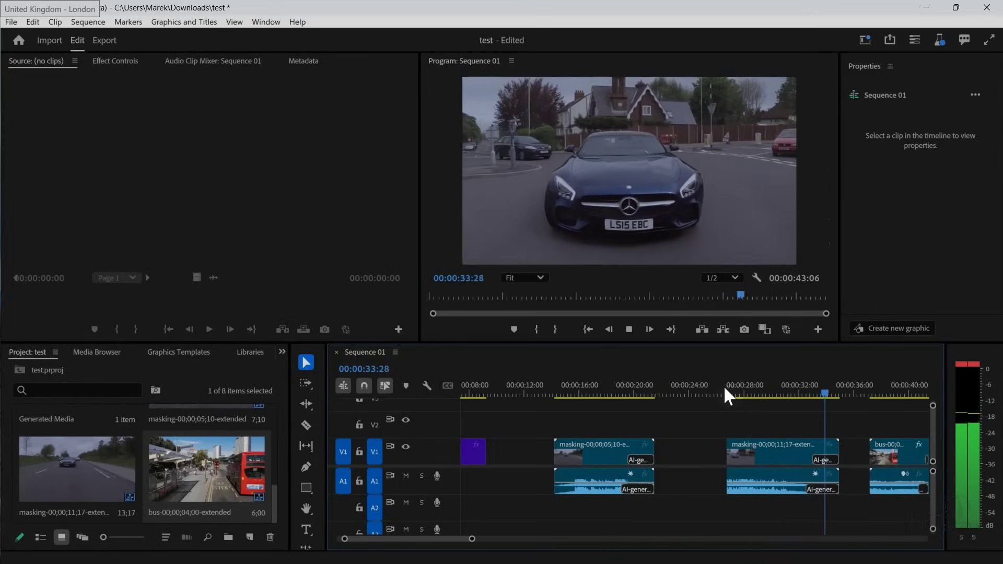
key(space)
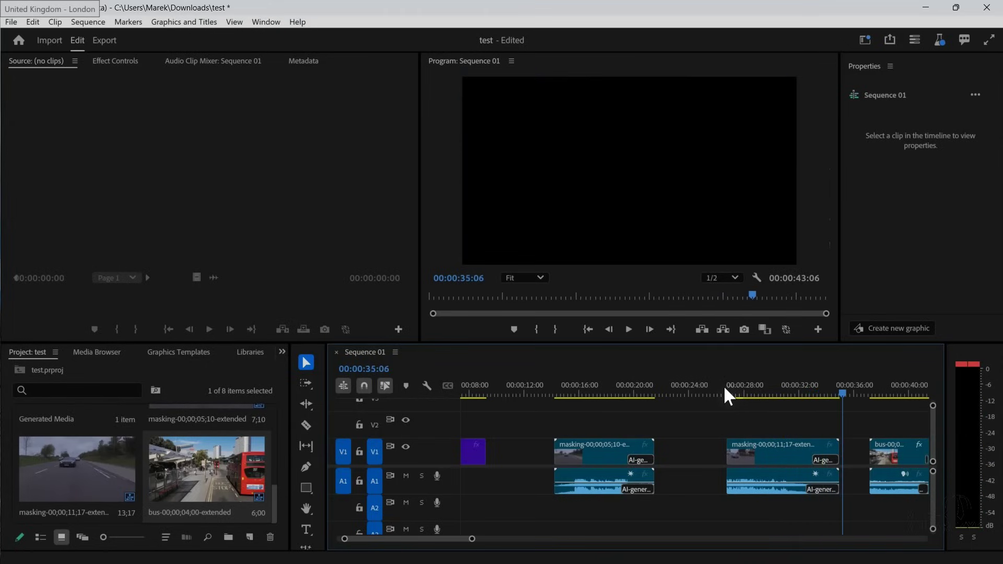
click(793, 392)
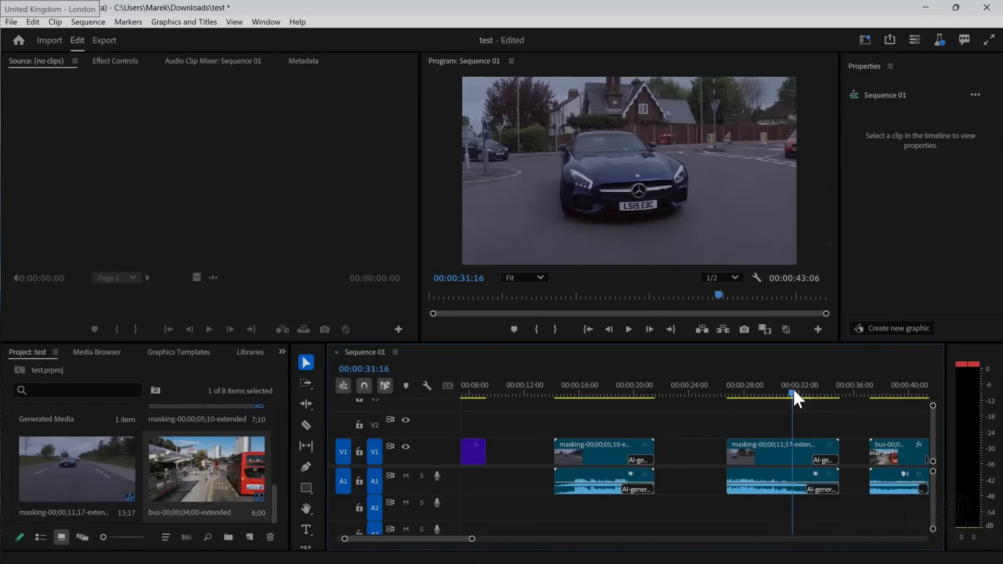
drag(793, 388, 811, 390)
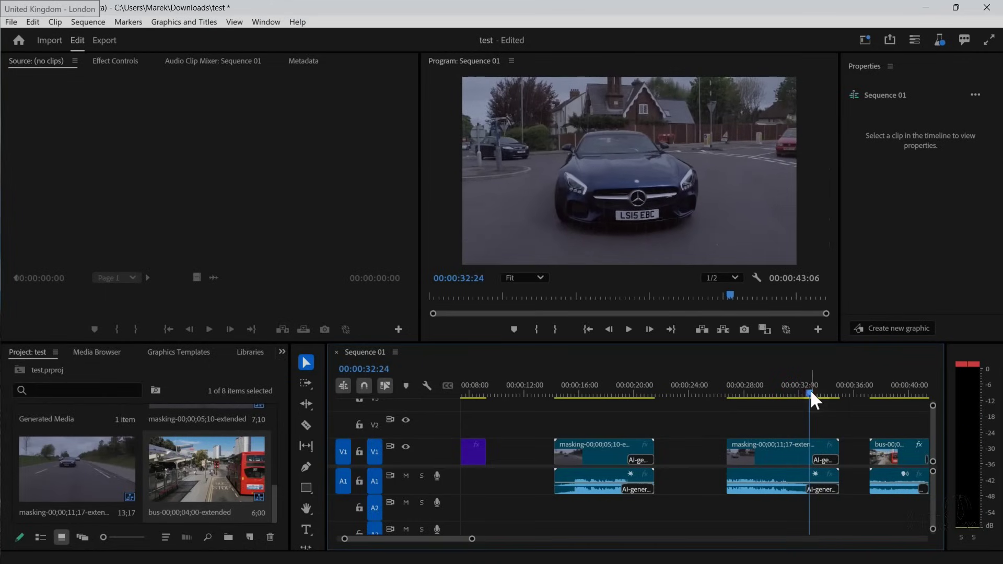
key(space)
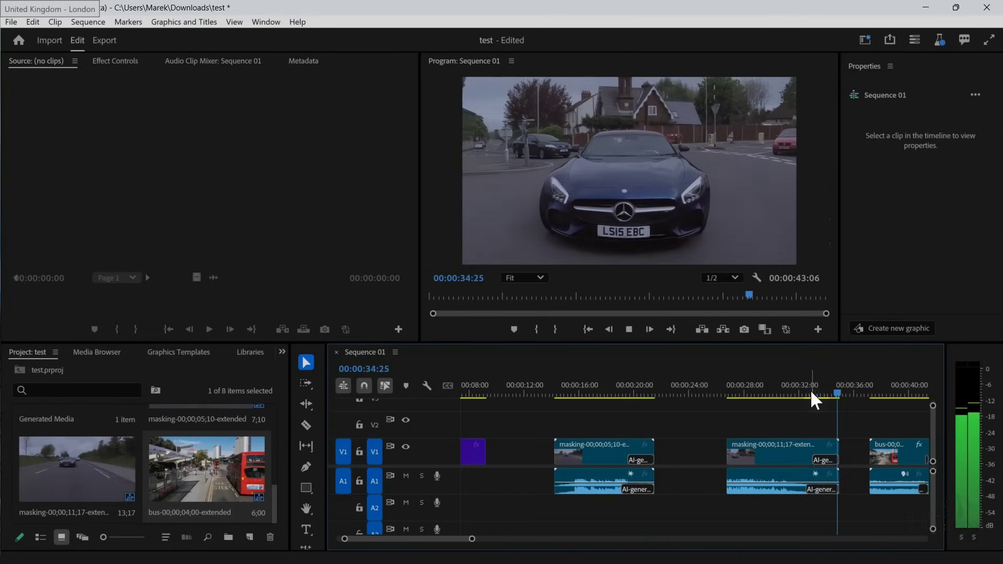
key(space)
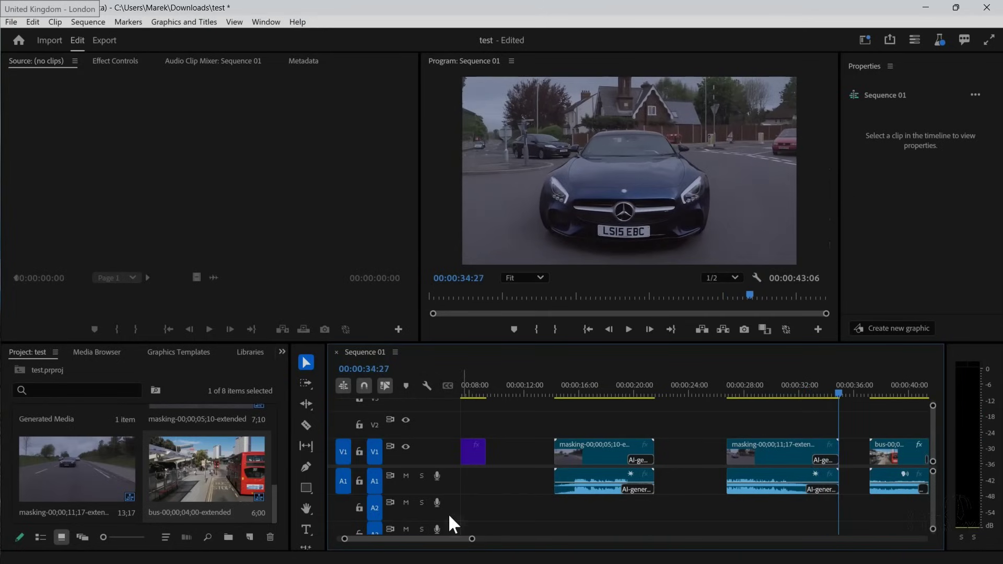
Step: Undo the bus clip's extension and extend its end by 2 seconds again with Generative Extend
drag(445, 536, 453, 537)
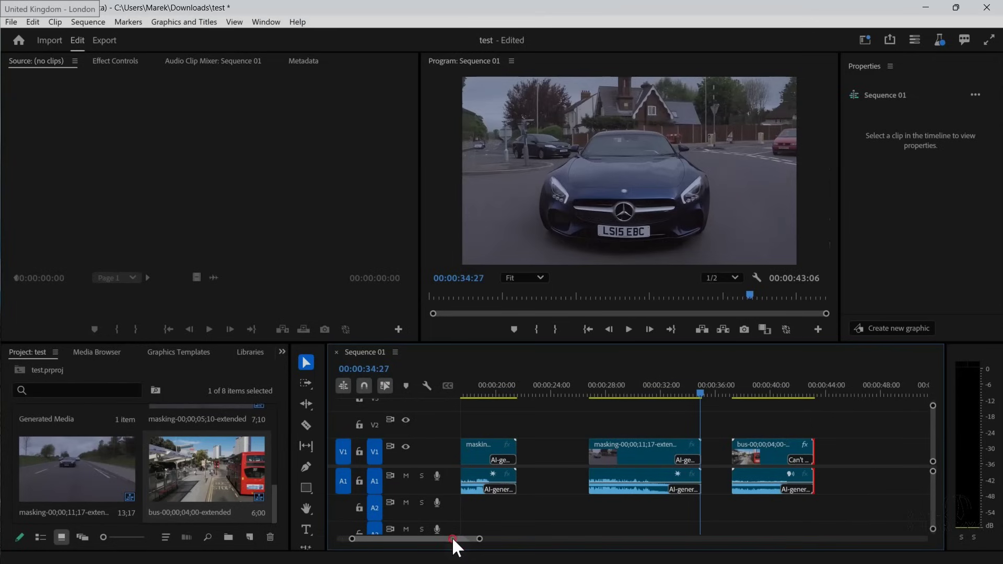
click(767, 450)
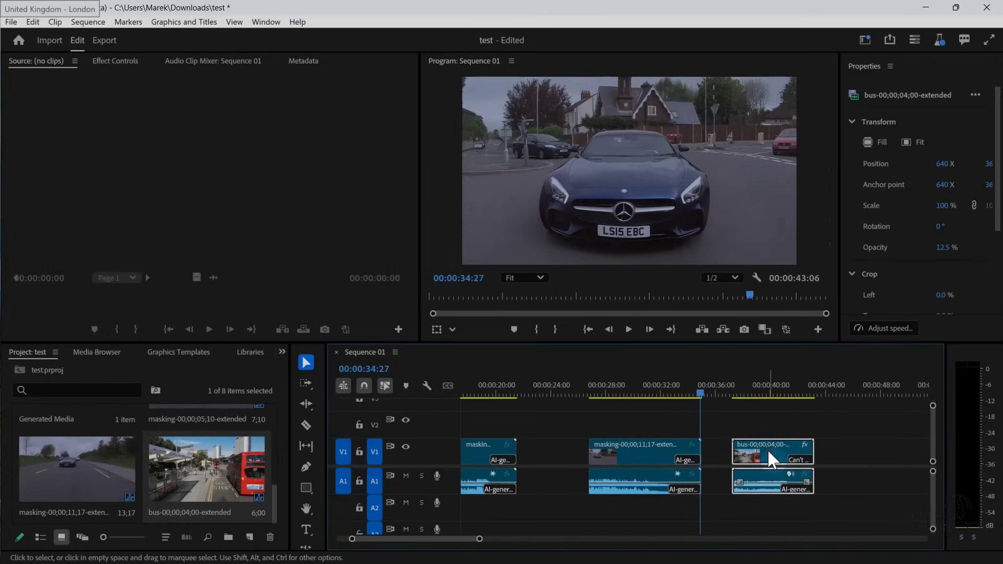
click(306, 547)
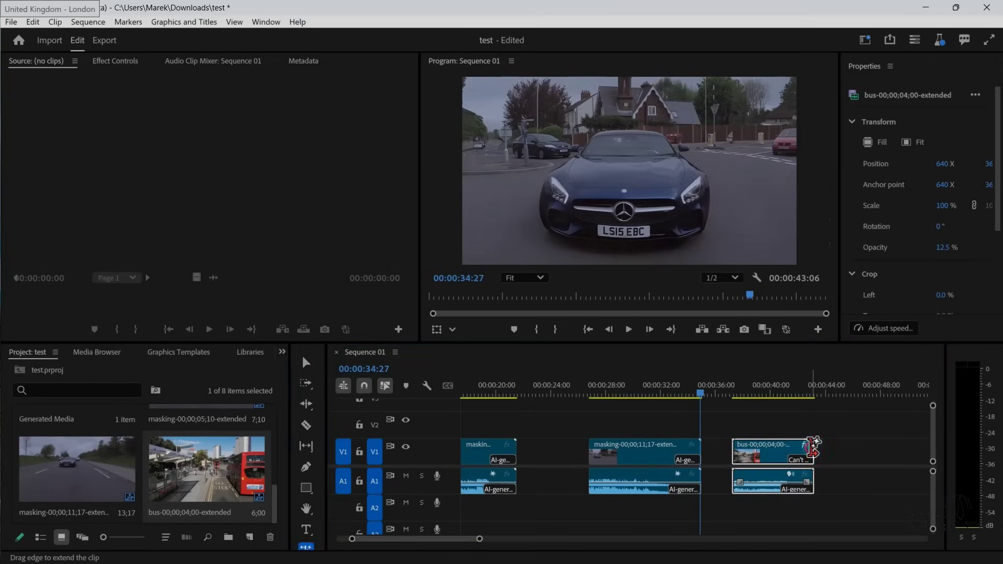
click(828, 448)
drag(828, 448, 847, 448)
key(ctrl+z)
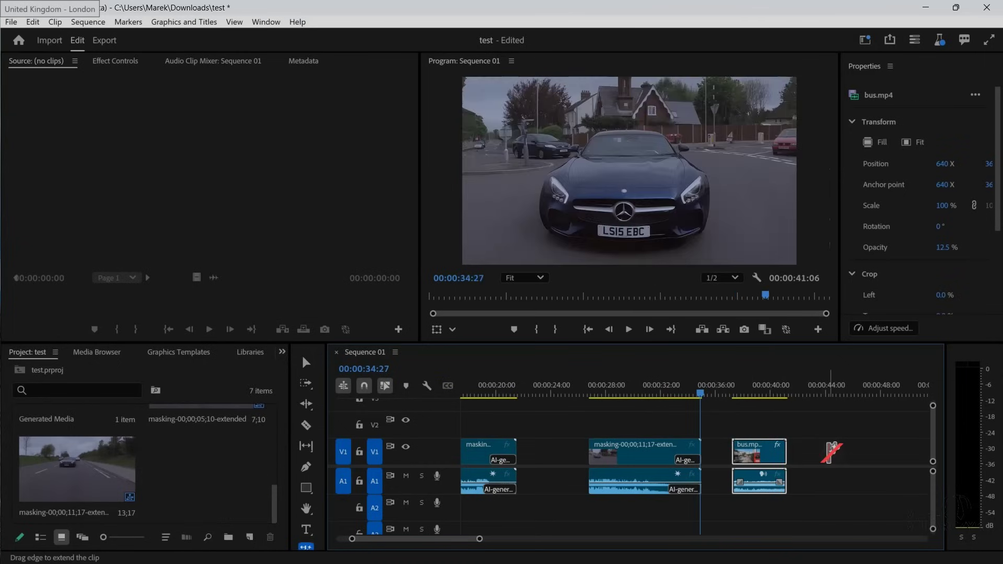
drag(789, 448, 846, 448)
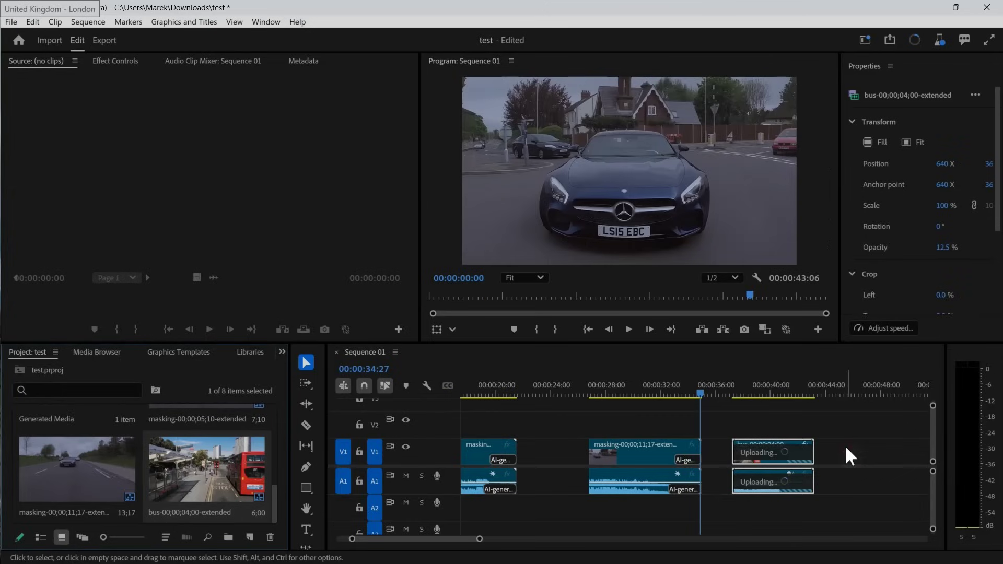
Step: Replay the second masking segment from 00:00:31:15 through its generated end
click(654, 393)
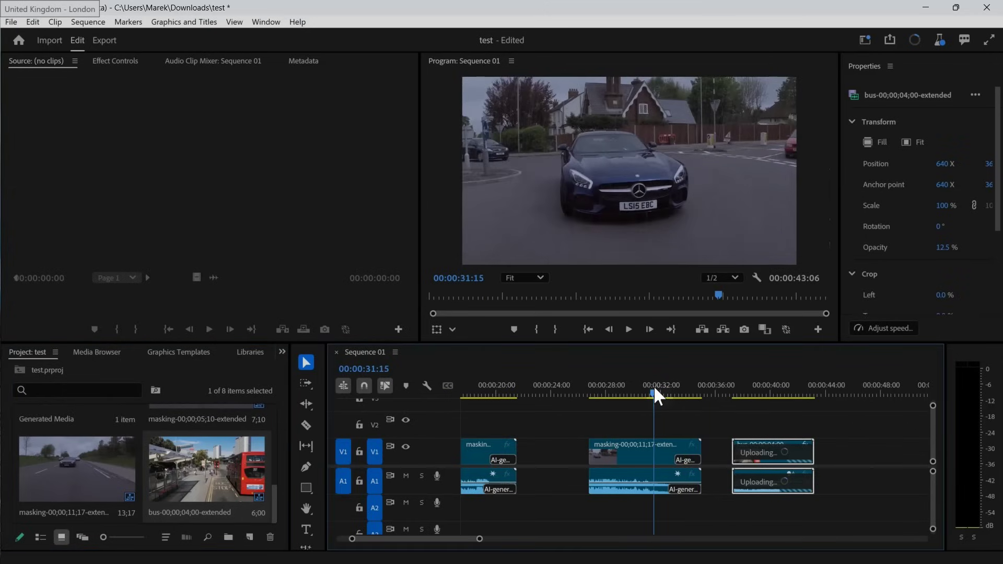
key(space)
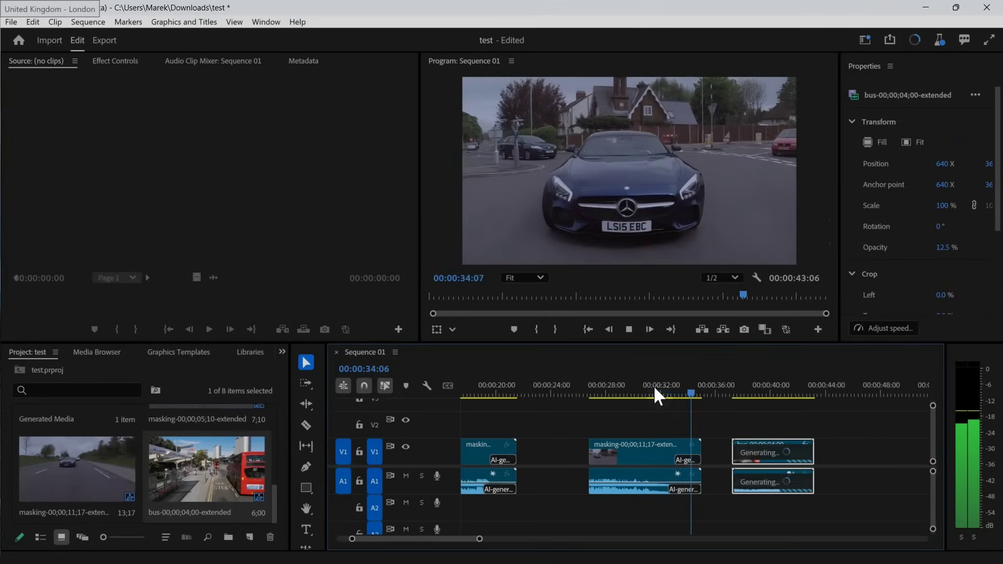
key(space)
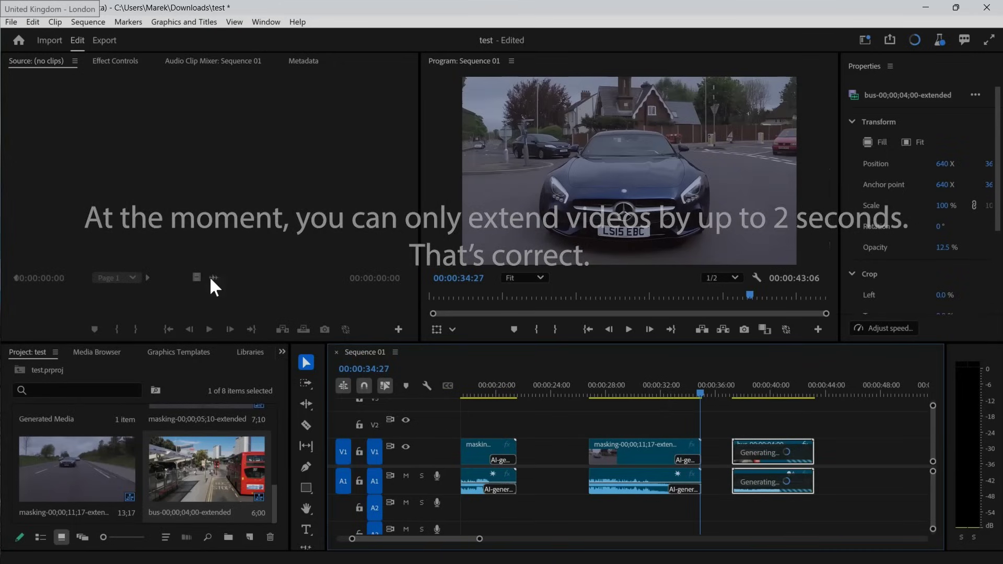
Step: Import jump.mp4 into the project from the After Effects advanced course folder in Documents
click(139, 450)
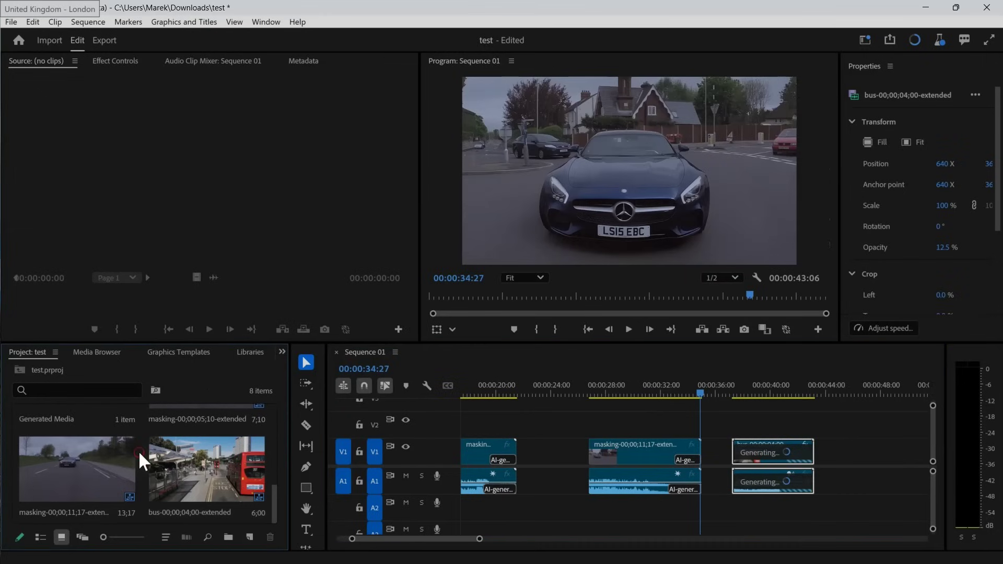
double_click(139, 451)
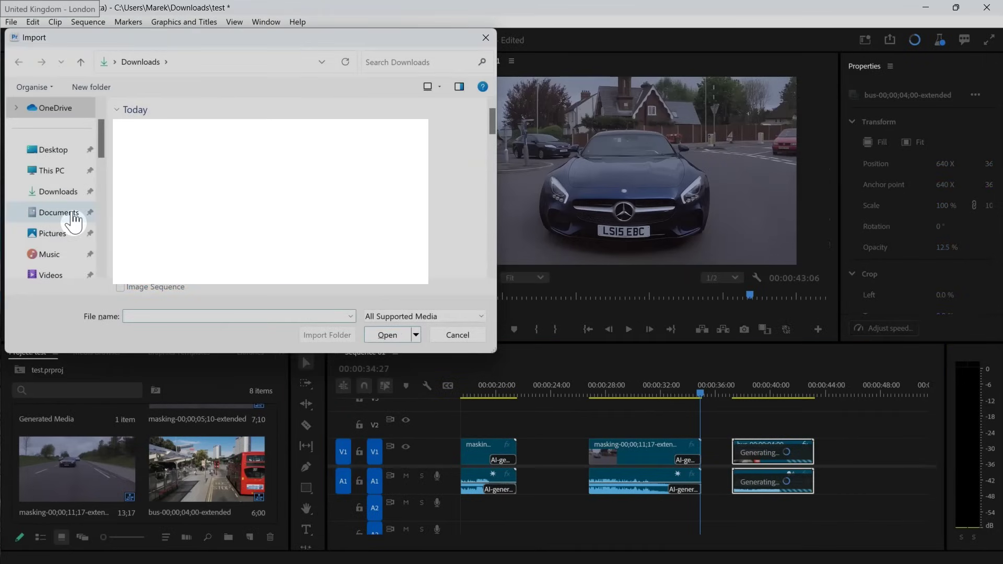
click(74, 214)
double_click(220, 162)
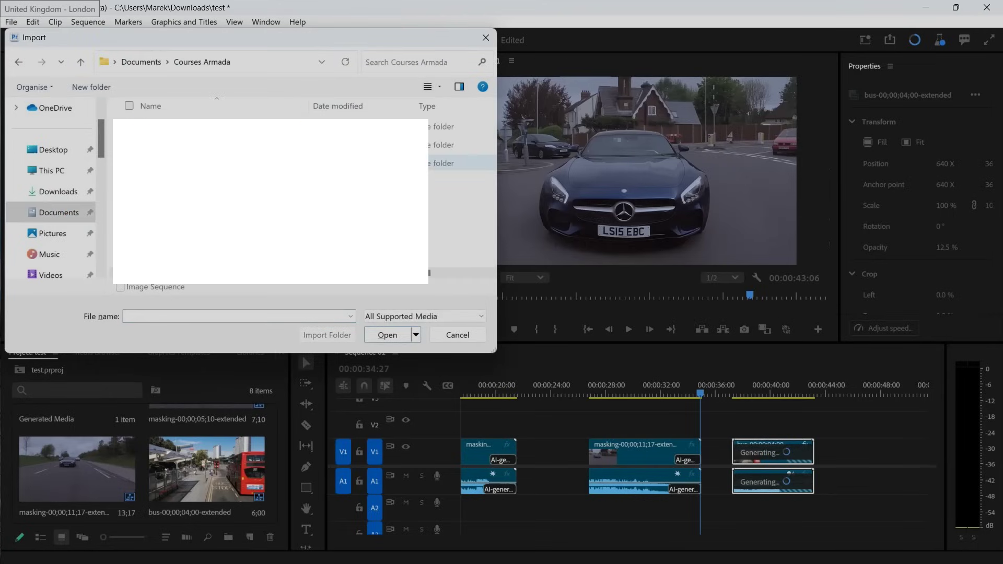
double_click(220, 125)
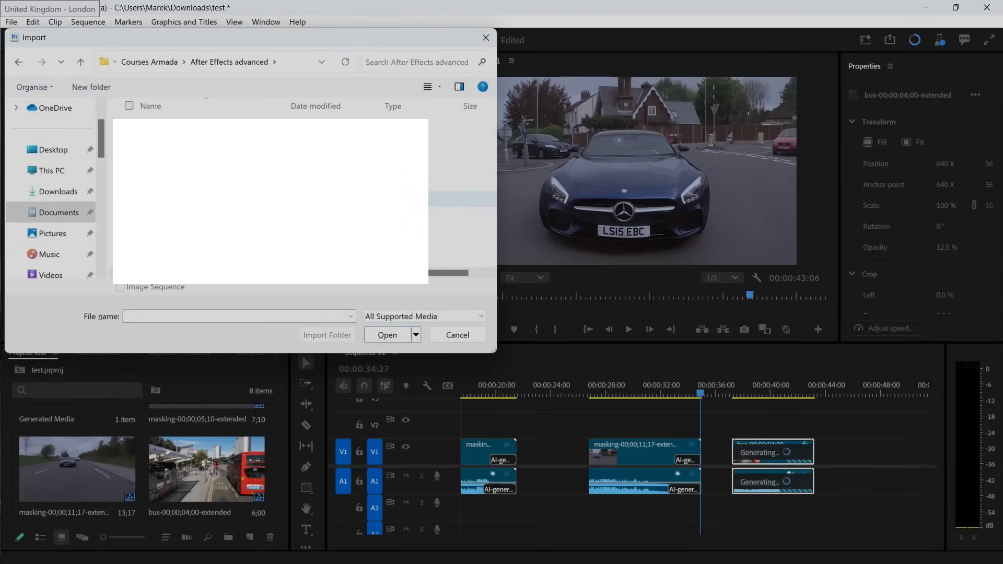
double_click(220, 218)
double_click(304, 136)
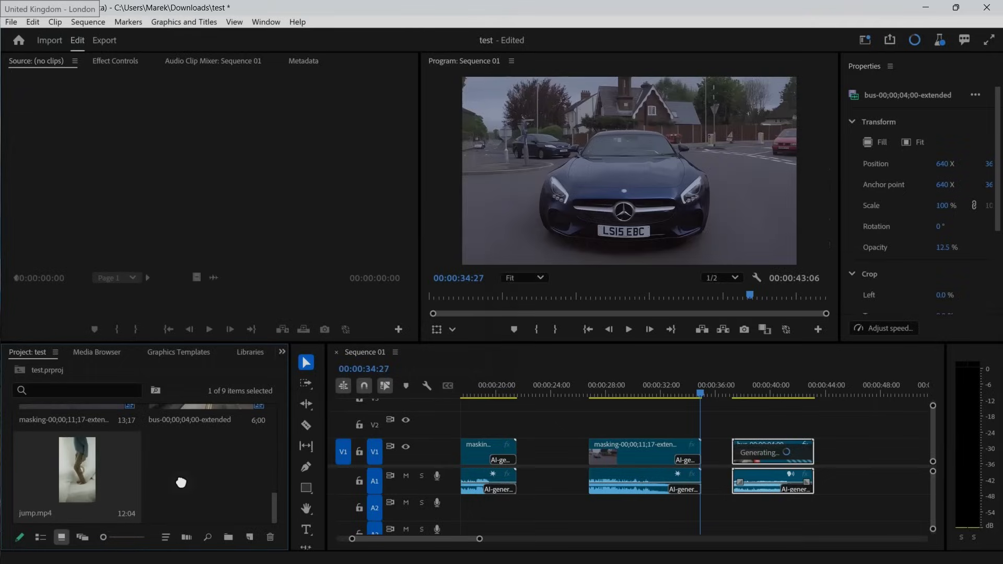
Step: Create a new sequence from jump.mp4, play it through, and try to lengthen the clip's end with Generative Extend
drag(250, 535, 249, 527)
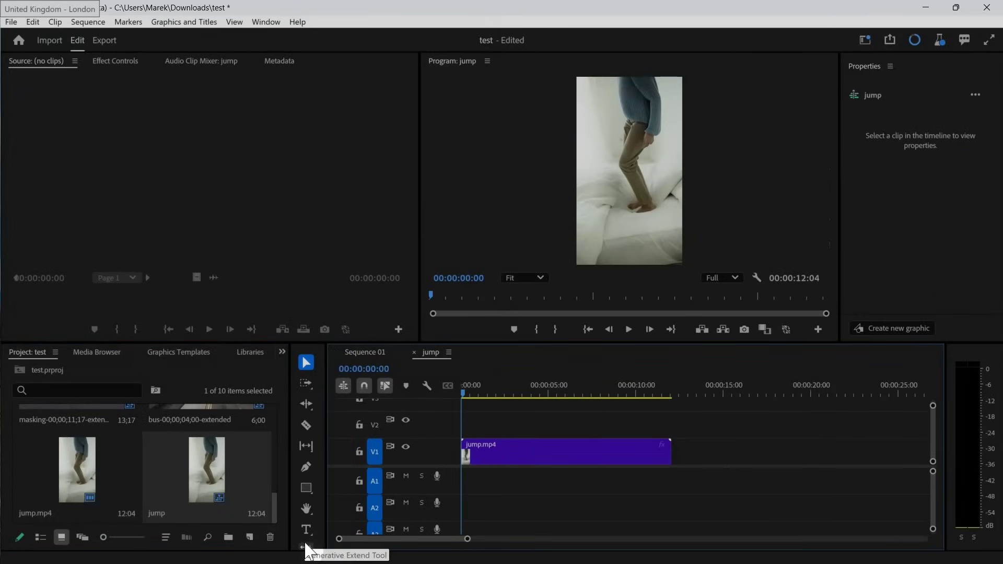
key(space)
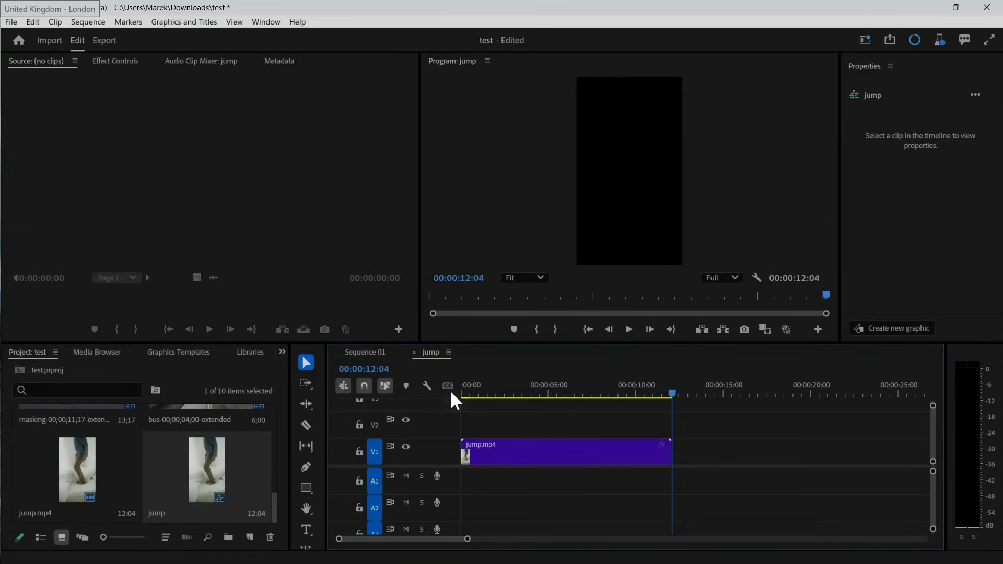
click(307, 547)
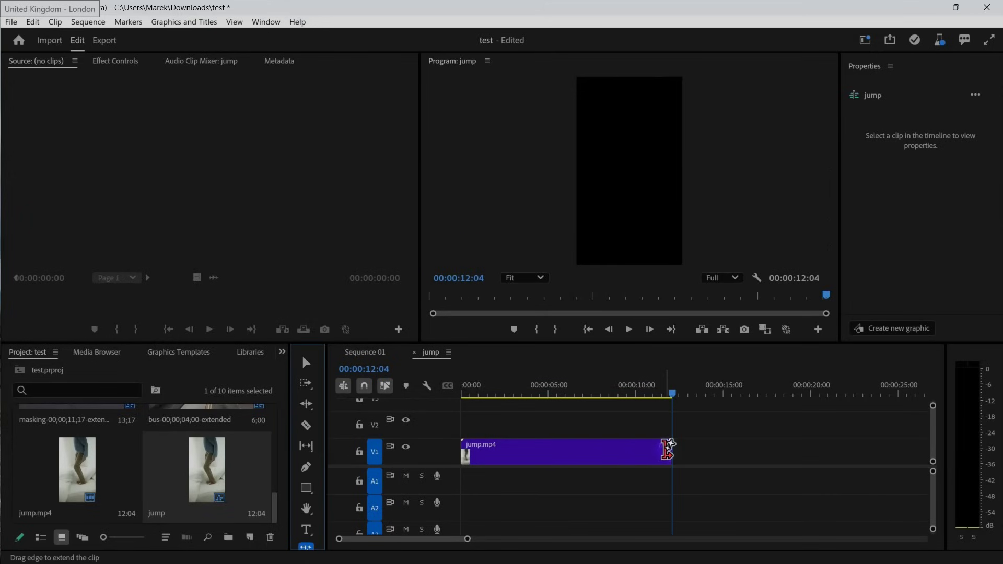
drag(669, 449, 707, 450)
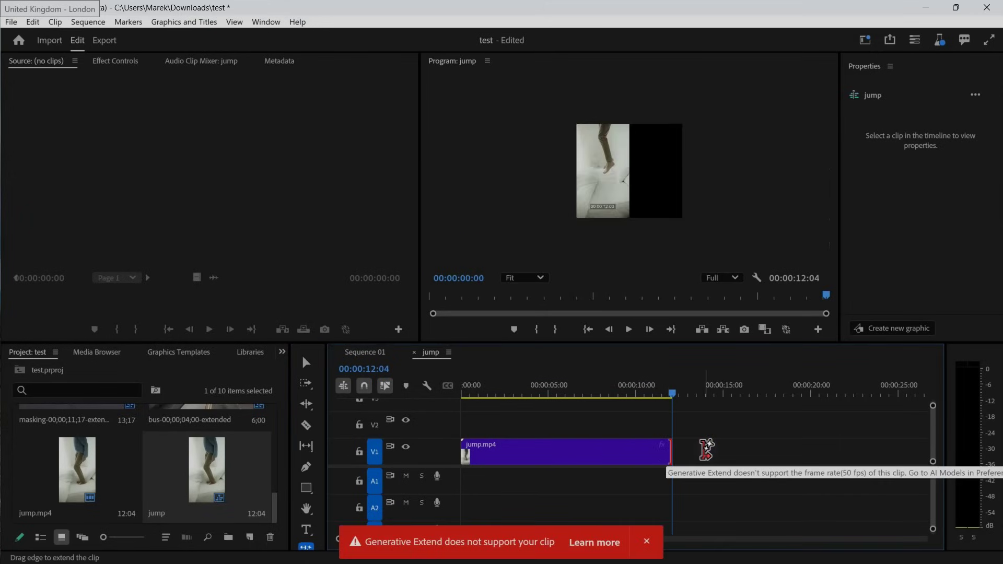
Step: Return to Sequence 01 and play the extended bus clip, replaying its AI-generated end
click(366, 353)
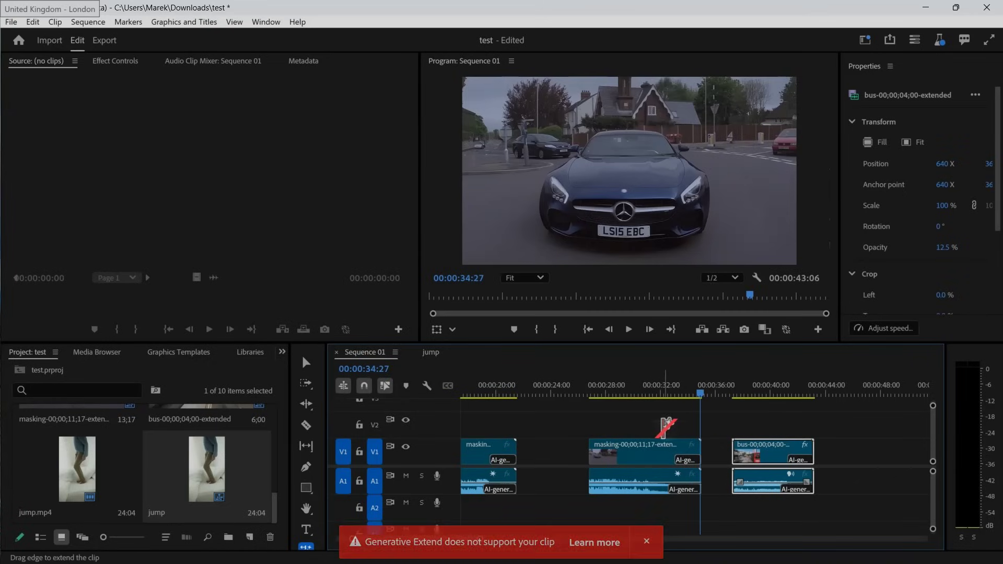
click(731, 395)
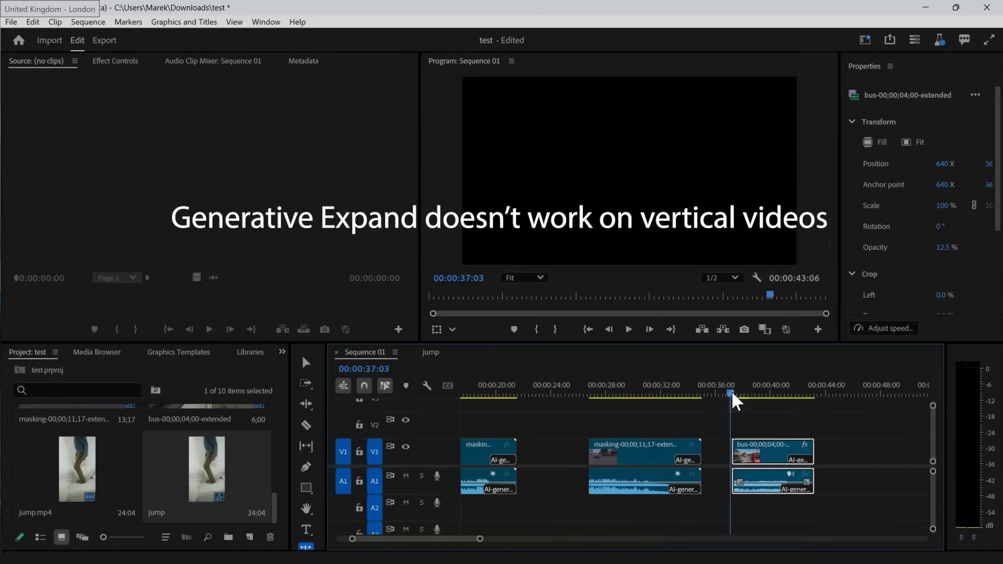
key(space)
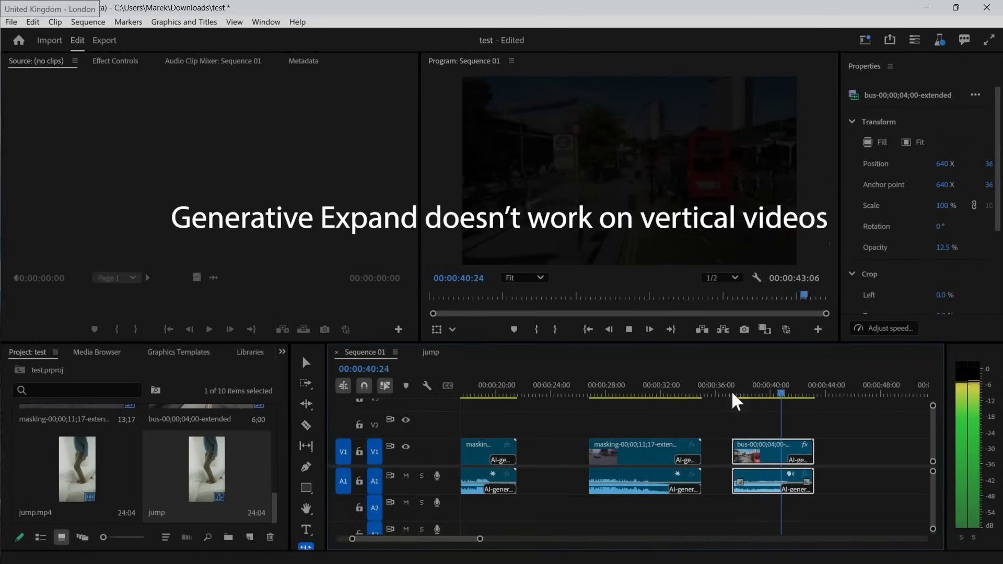
key(space)
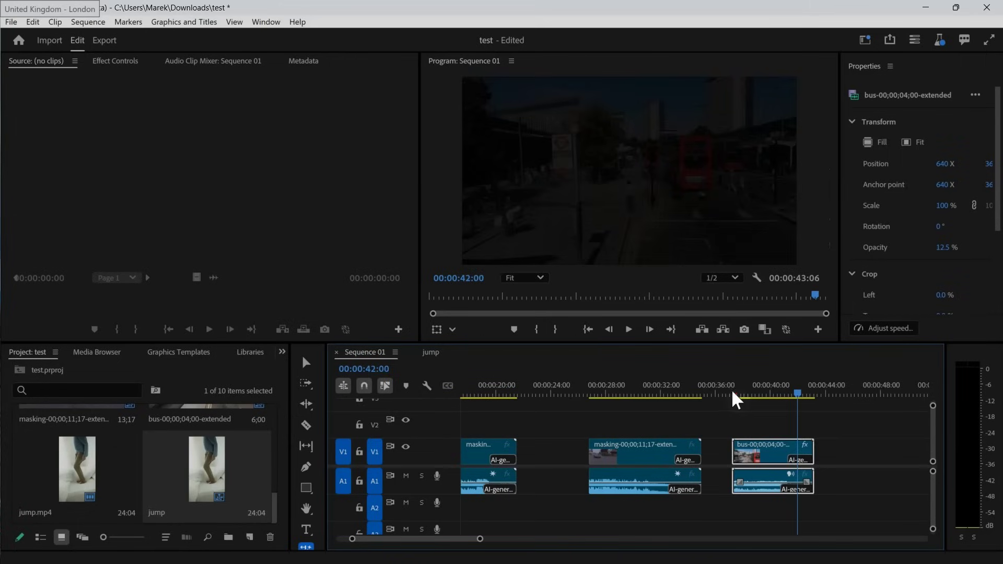
drag(733, 393, 746, 394)
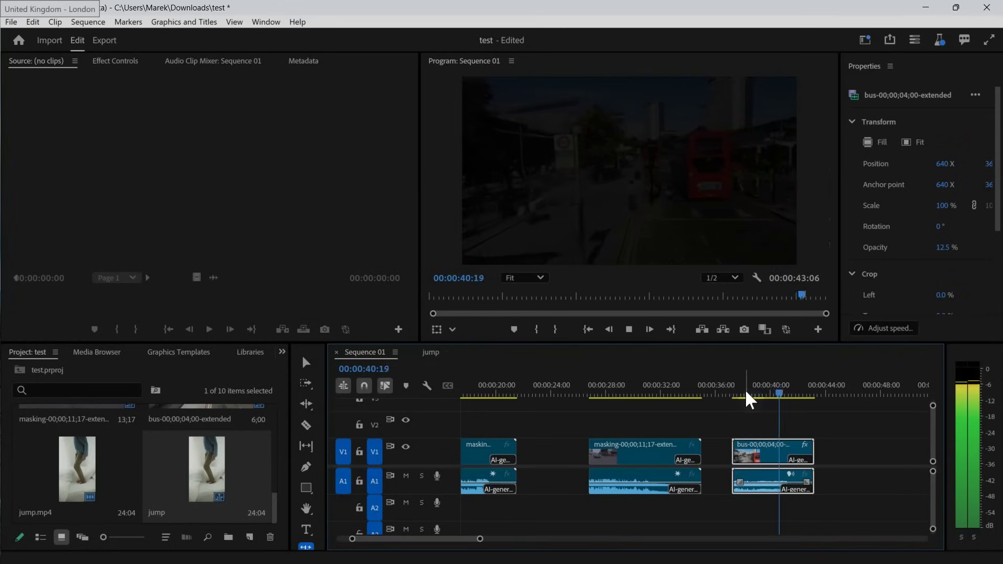
key(space)
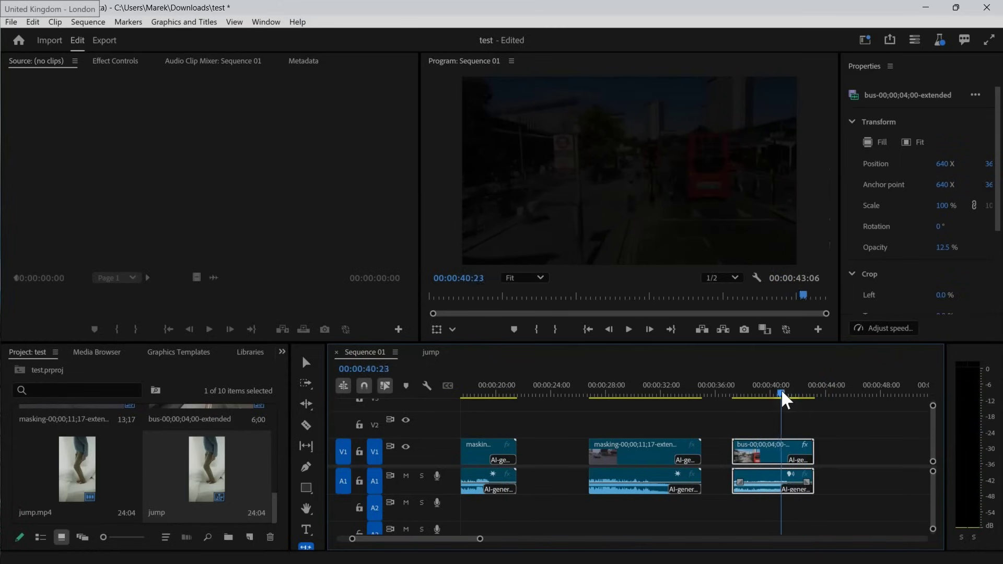
key(space)
drag(807, 392, 790, 392)
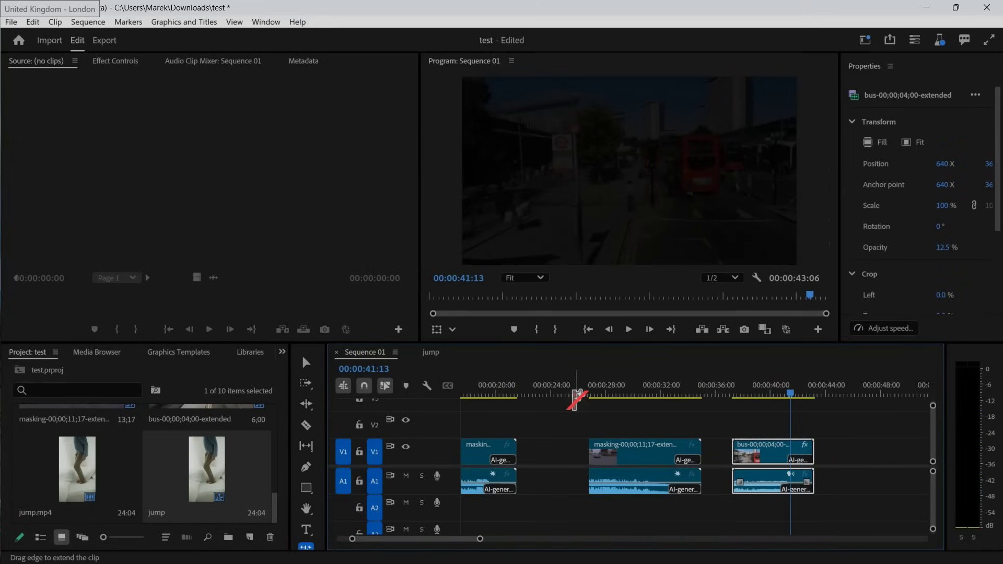